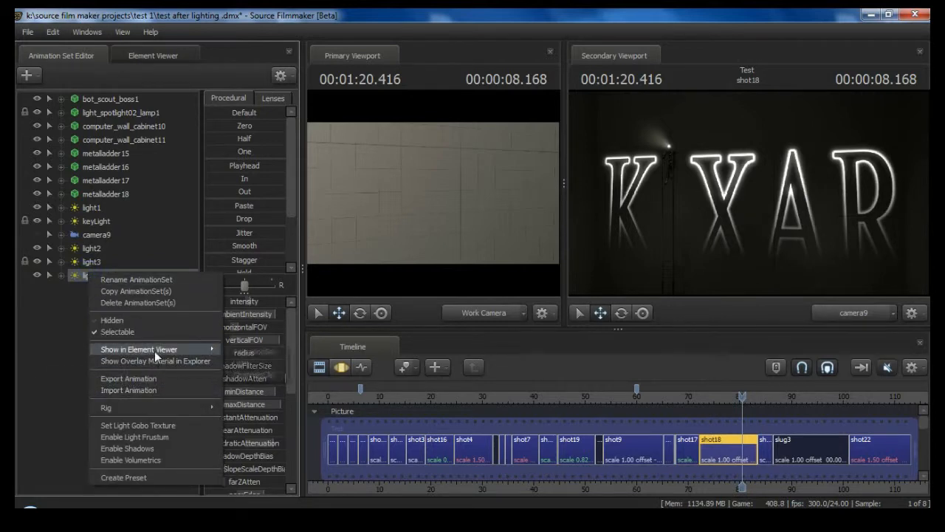
# Preview the kixar textures and assign lights\kixarlight4.vtf as the gobo texture of light4.
pyautogui.click(154, 425)
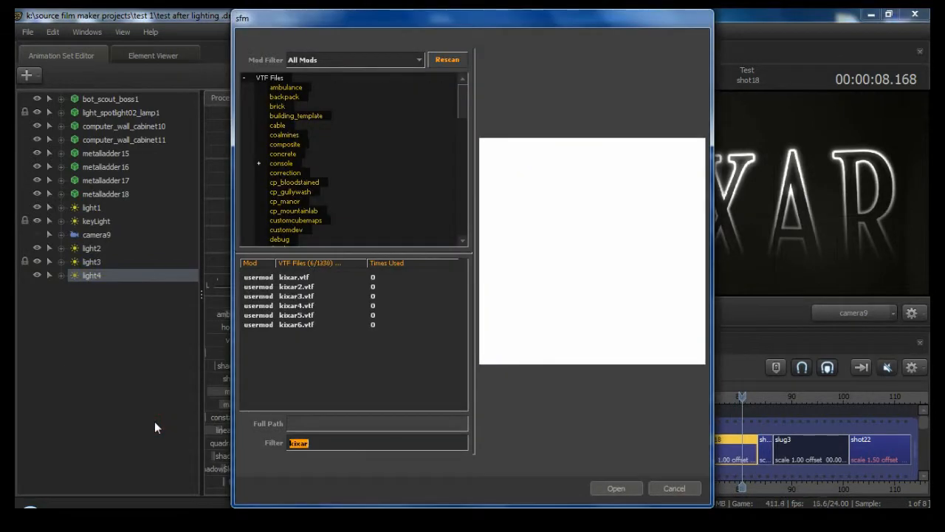
pyautogui.click(299, 278)
pyautogui.click(301, 324)
pyautogui.click(306, 344)
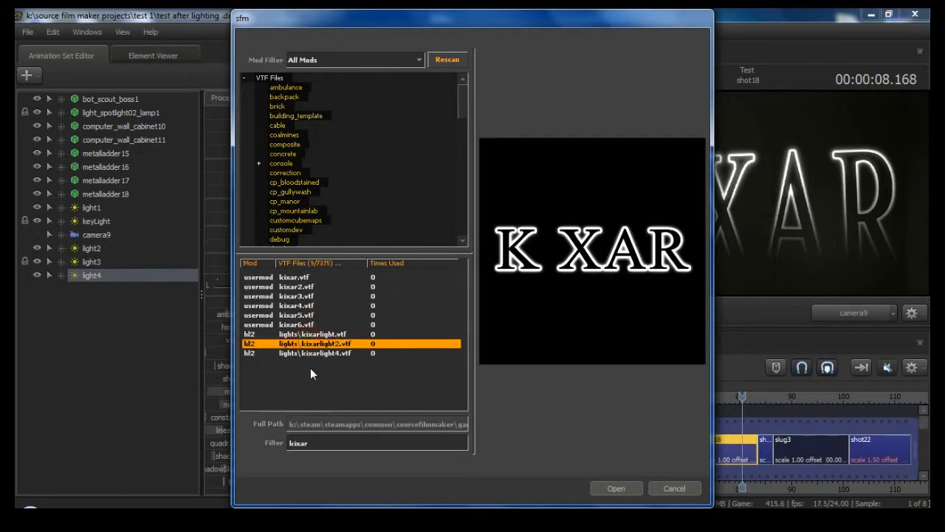
pyautogui.click(310, 367)
pyautogui.click(311, 354)
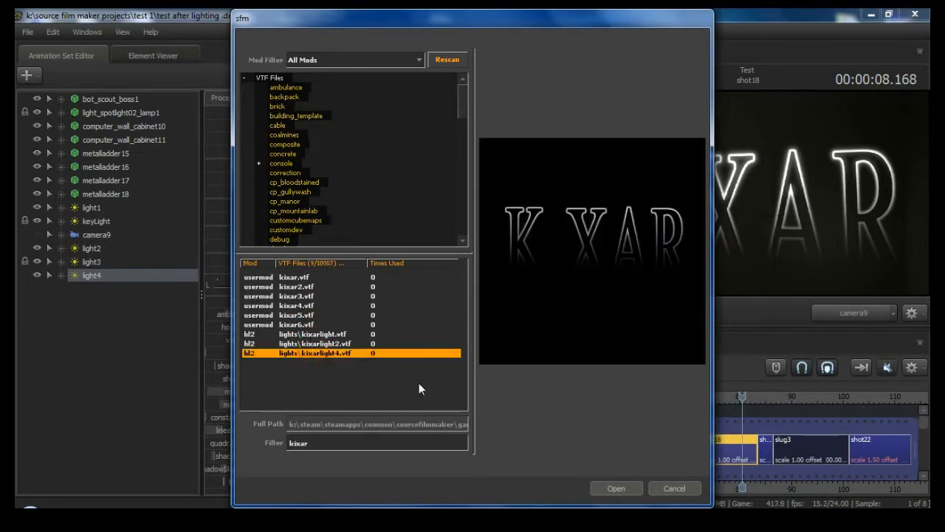
pyautogui.click(616, 488)
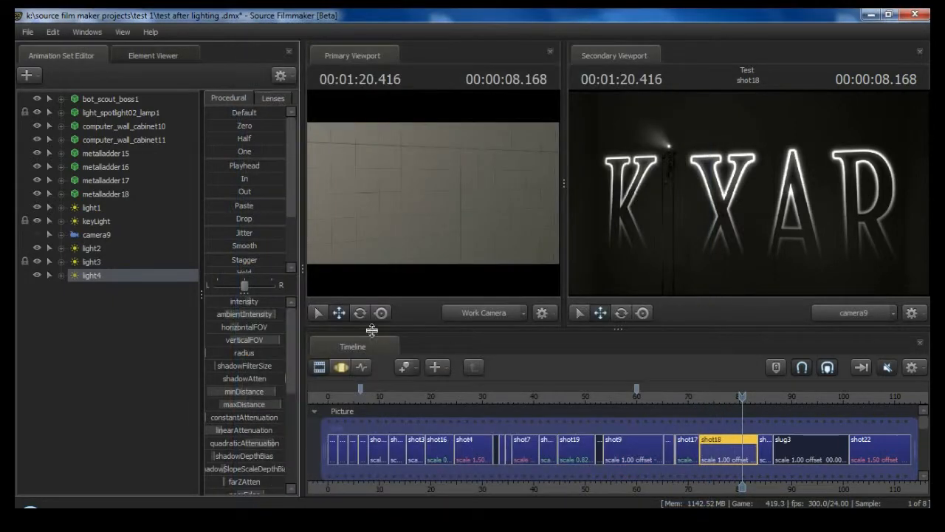
# Raise light4's radius in the Motion Editor and play back shot18 to preview the projected lettering.
pyautogui.moveTo(267, 315)
pyautogui.mouseDown()
pyautogui.moveTo(239, 315)
pyautogui.moveTo(255, 315)
pyautogui.mouseUp()
pyautogui.click(338, 368)
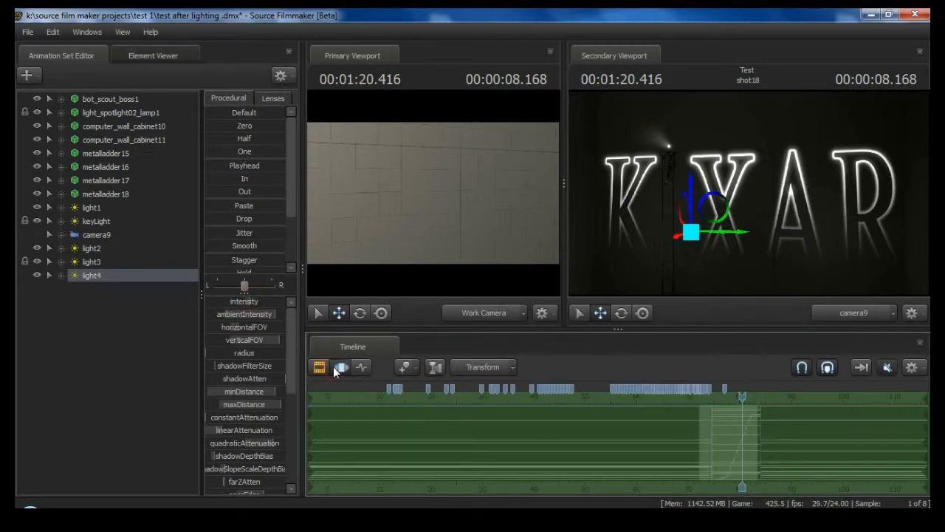
pyautogui.moveTo(254, 327); pyautogui.dragTo(256, 303)
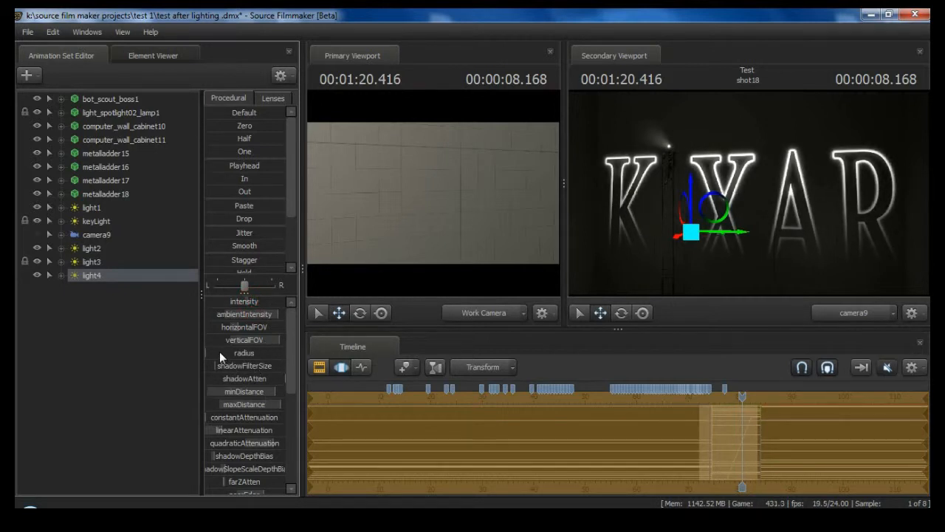
pyautogui.moveTo(220, 353); pyautogui.dragTo(284, 353)
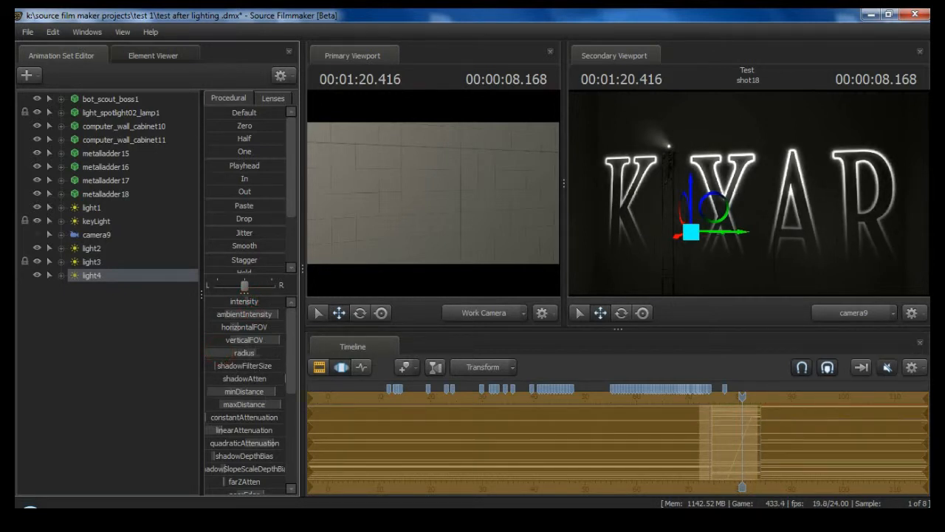
pyautogui.click(319, 367)
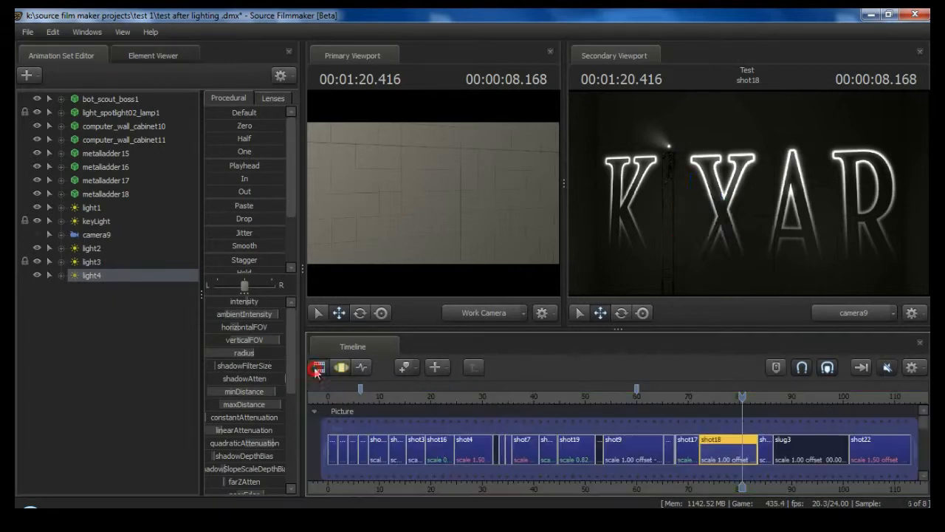
pyautogui.moveTo(741, 398); pyautogui.dragTo(712, 407)
pyautogui.press('space')
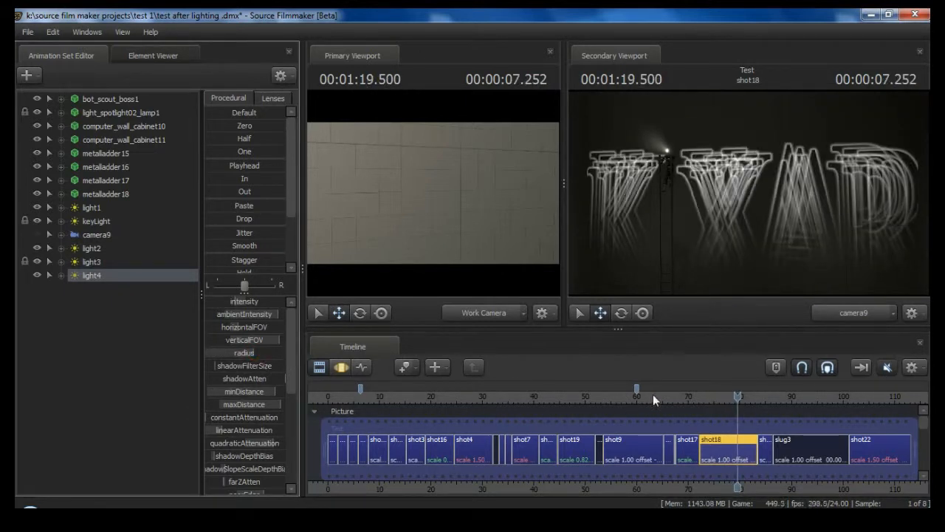
# Lower light4's radius to the minimum in the Motion Editor and scrub shot18 to check the projected letters.
pyautogui.click(339, 369)
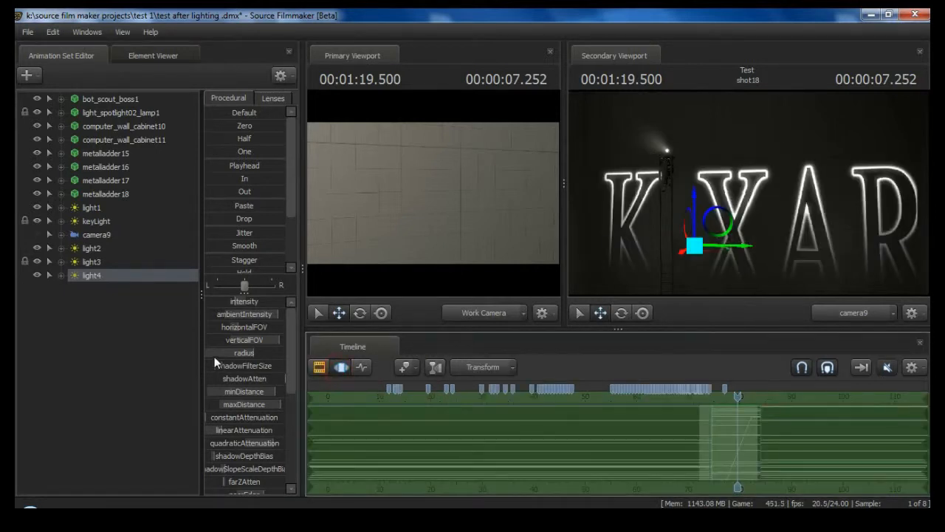
pyautogui.click(244, 352)
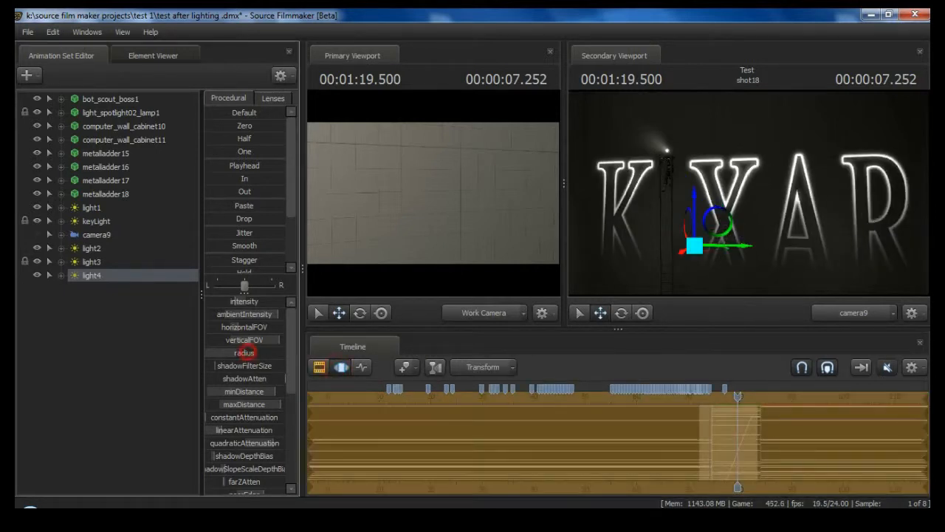
pyautogui.click(320, 368)
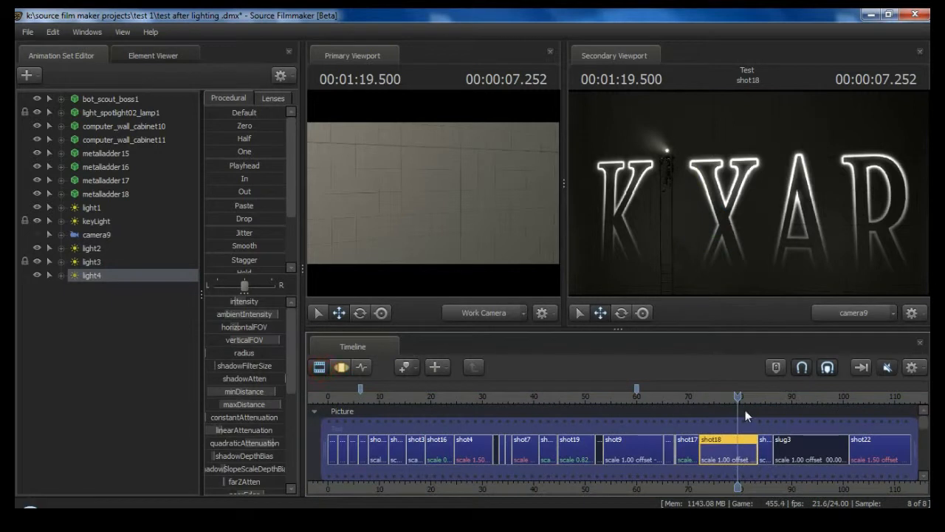
pyautogui.moveTo(745, 410)
pyautogui.mouseDown()
pyautogui.moveTo(723, 401)
pyautogui.moveTo(752, 401)
pyautogui.moveTo(735, 404)
pyautogui.mouseUp()
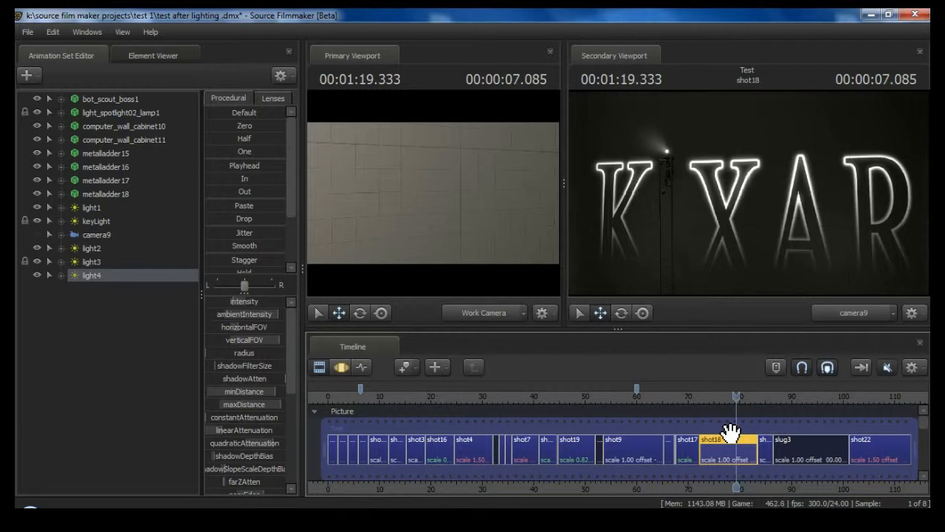
# Examine the computer_wall_cabinet models in shot19 one by one and inspect their surroundings with the work camera.
pyautogui.doubleClick(730, 432)
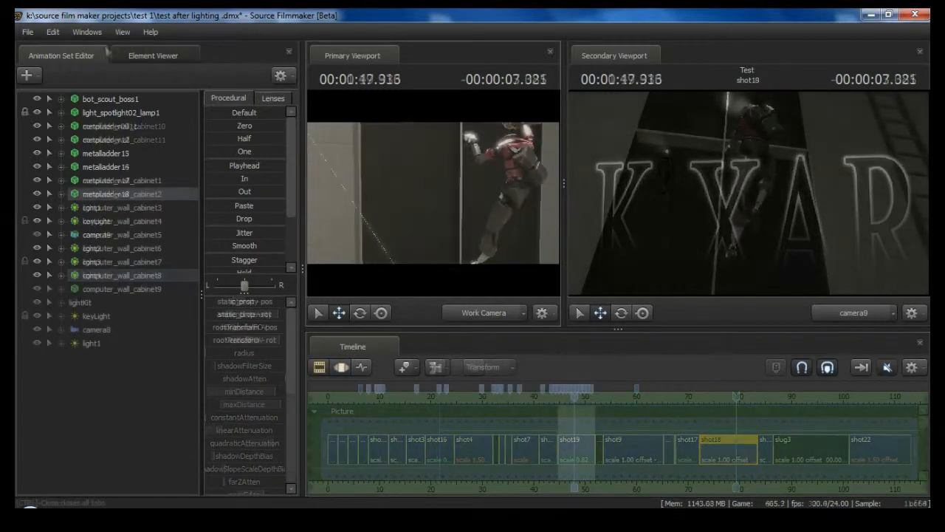
pyautogui.click(113, 275)
pyautogui.click(124, 289)
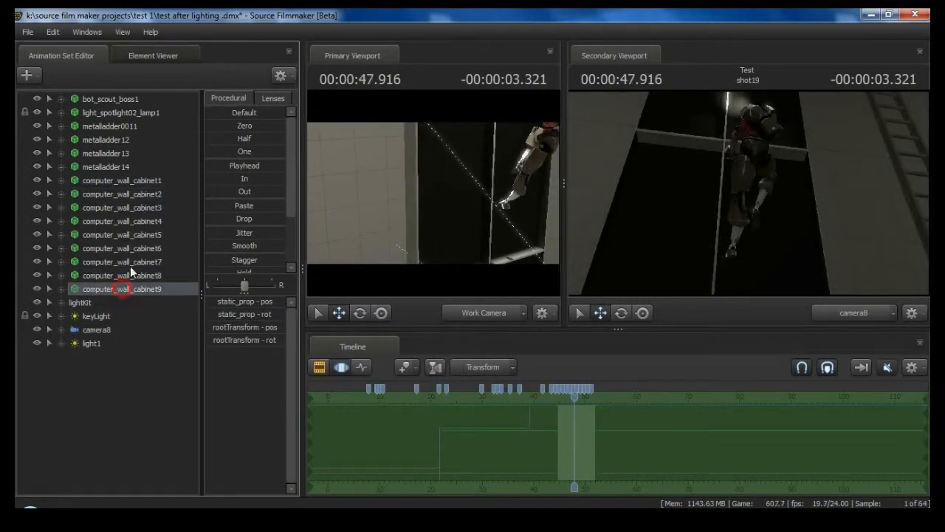
pyautogui.click(133, 249)
pyautogui.click(132, 236)
pyautogui.click(134, 208)
pyautogui.moveTo(438, 190); pyautogui.dragTo(536, 275)
pyautogui.moveTo(465, 222); pyautogui.dragTo(528, 196)
pyautogui.press('w')
pyautogui.moveTo(483, 218); pyautogui.dragTo(467, 197)
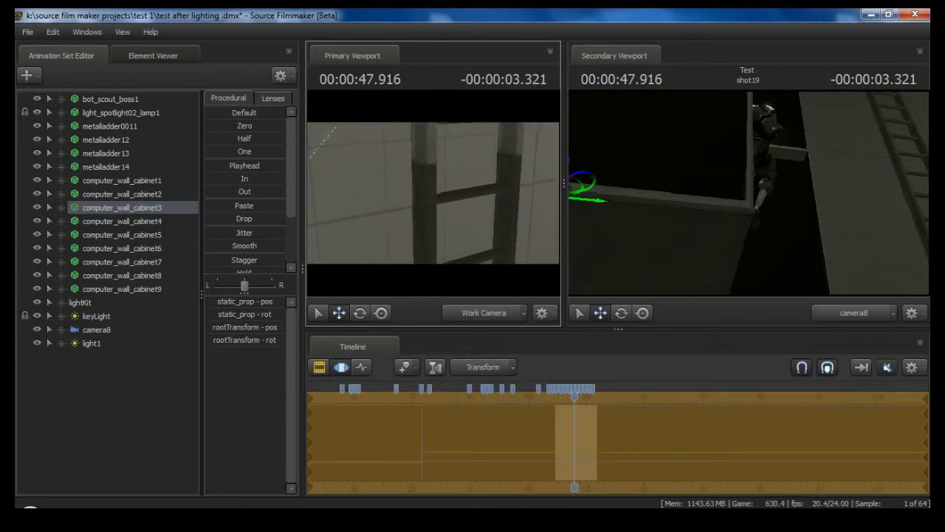
pyautogui.press('s')
pyautogui.press('w')
pyautogui.press('s')
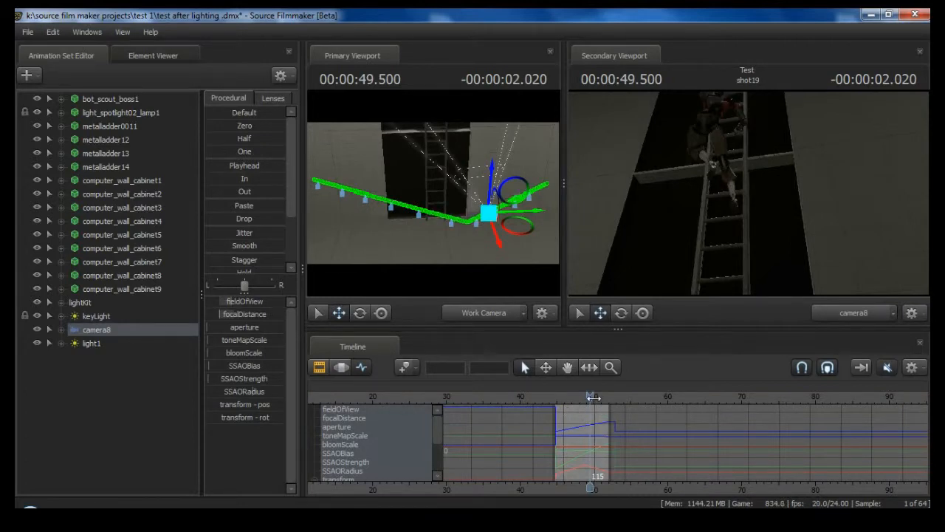
# Open shot19 in the Motion Editor and reposition camera8 over a short time selection just before 00:00:49.333.
pyautogui.moveTo(593, 397)
pyautogui.mouseDown()
pyautogui.moveTo(552, 397)
pyautogui.moveTo(608, 399)
pyautogui.moveTo(581, 399)
pyautogui.mouseUp()
pyautogui.click(323, 361)
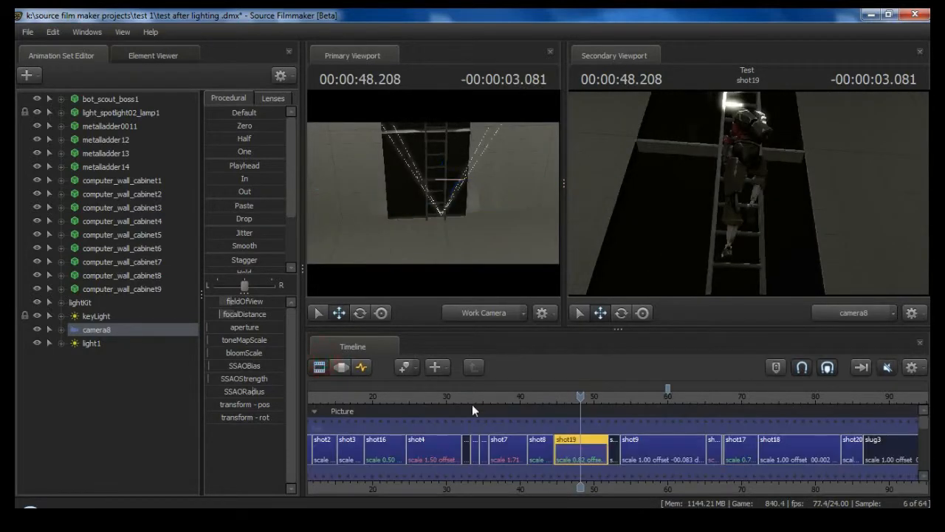
pyautogui.doubleClick(588, 437)
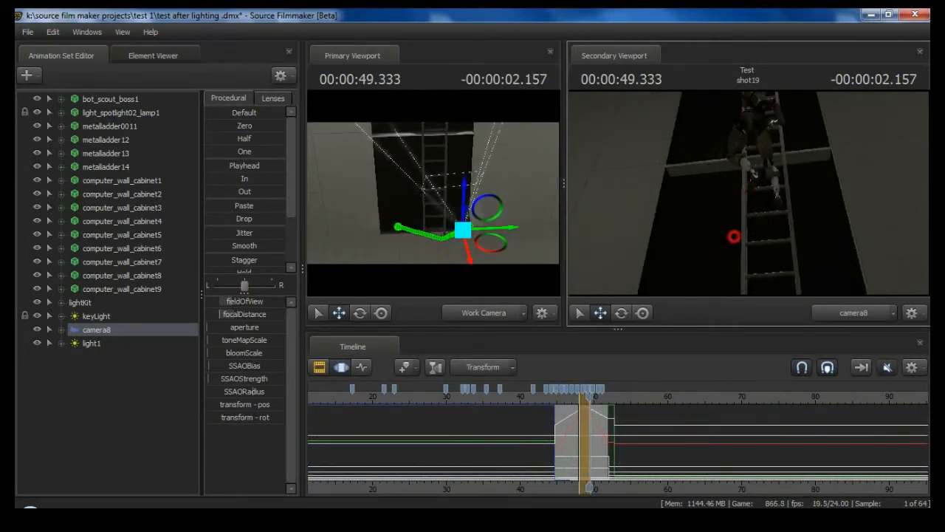
pyautogui.moveTo(748, 193)
pyautogui.mouseDown()
pyautogui.moveTo(746, 174)
pyautogui.moveTo(749, 206)
pyautogui.moveTo(770, 182)
pyautogui.moveTo(757, 187)
pyautogui.mouseUp()
pyautogui.moveTo(580, 417)
pyautogui.mouseDown()
pyautogui.moveTo(572, 415)
pyautogui.moveTo(585, 417)
pyautogui.mouseUp()
# Apply the Round procedural preset to camera8's selected time range, adjust the time selection, and play the shot.
pyautogui.moveTo(290, 202); pyautogui.dragTo(293, 251)
pyautogui.moveTo(227, 268); pyautogui.dragTo(283, 269)
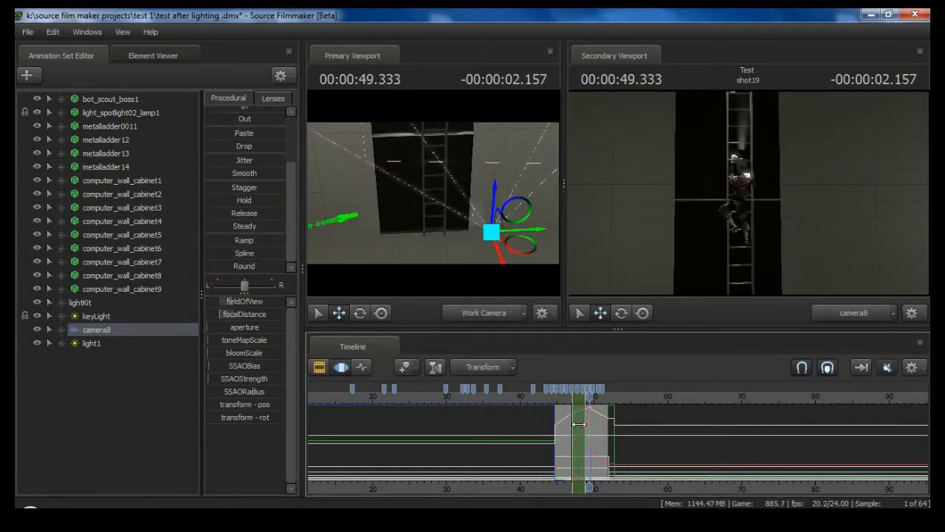
pyautogui.moveTo(576, 420); pyautogui.dragTo(613, 416)
pyautogui.press('space')
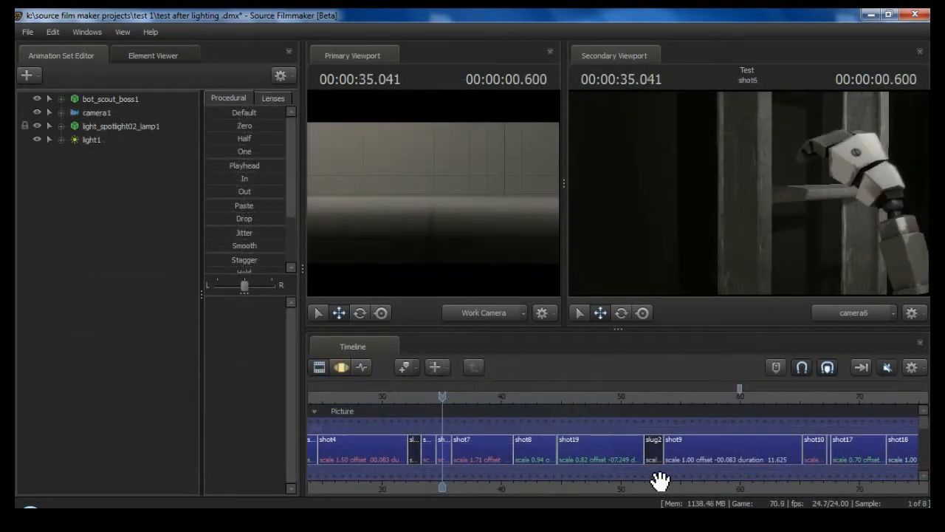
# Scrub the timeline back to about 00:00:18.625 and open shot3 for motion editing.
pyautogui.click(644, 476)
pyautogui.moveTo(453, 486); pyautogui.dragTo(382, 480)
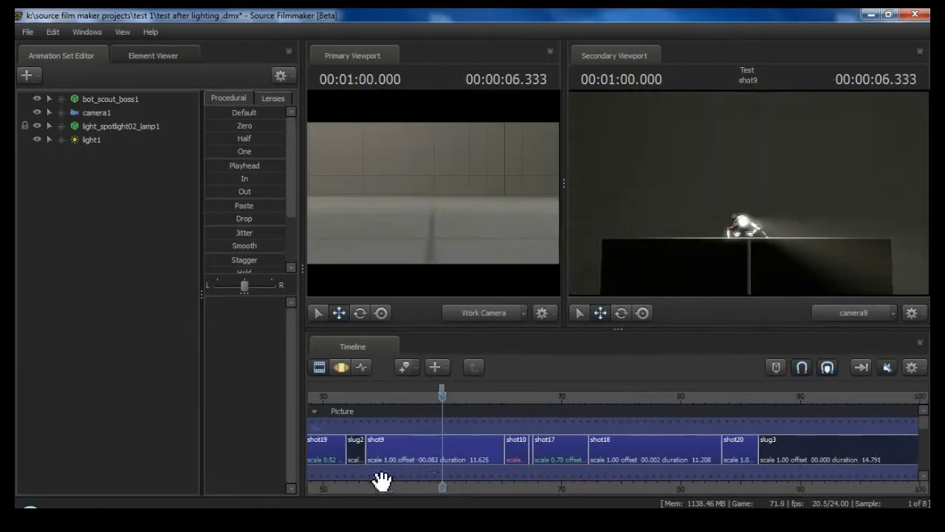
pyautogui.moveTo(703, 473); pyautogui.dragTo(617, 476)
pyautogui.moveTo(400, 480); pyautogui.dragTo(556, 493)
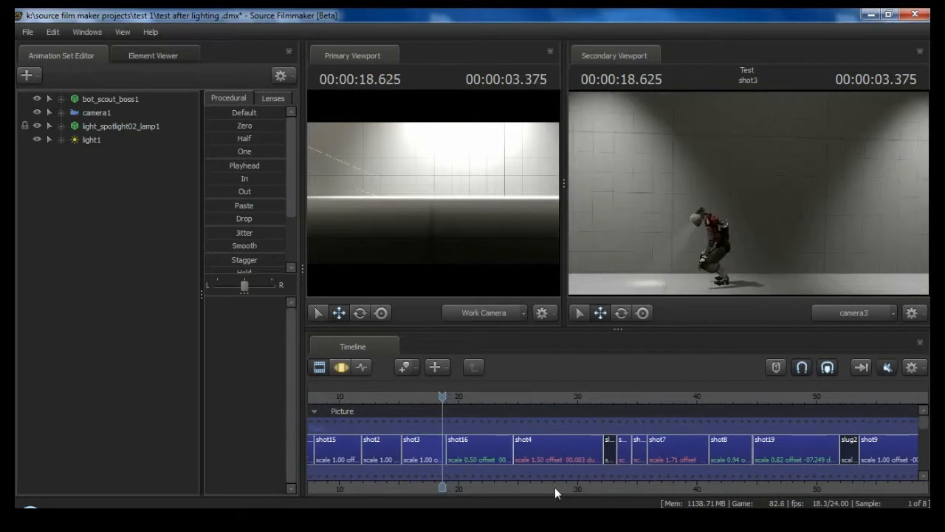
pyautogui.doubleClick(436, 455)
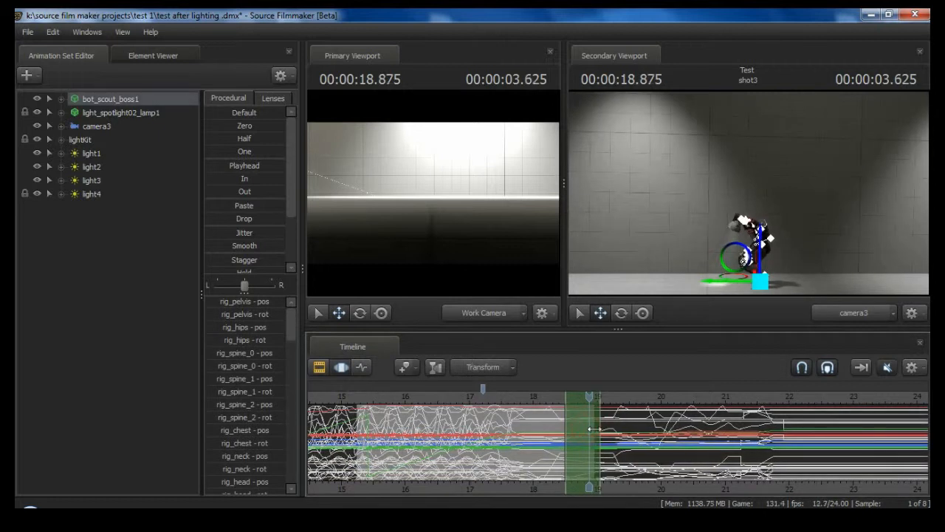
# Stretch bot_scout_boss1's selected animation in shot3 to end at about 20.9 seconds and play it back.
pyautogui.moveTo(591, 428); pyautogui.dragTo(721, 441)
pyautogui.moveTo(595, 398); pyautogui.dragTo(571, 398)
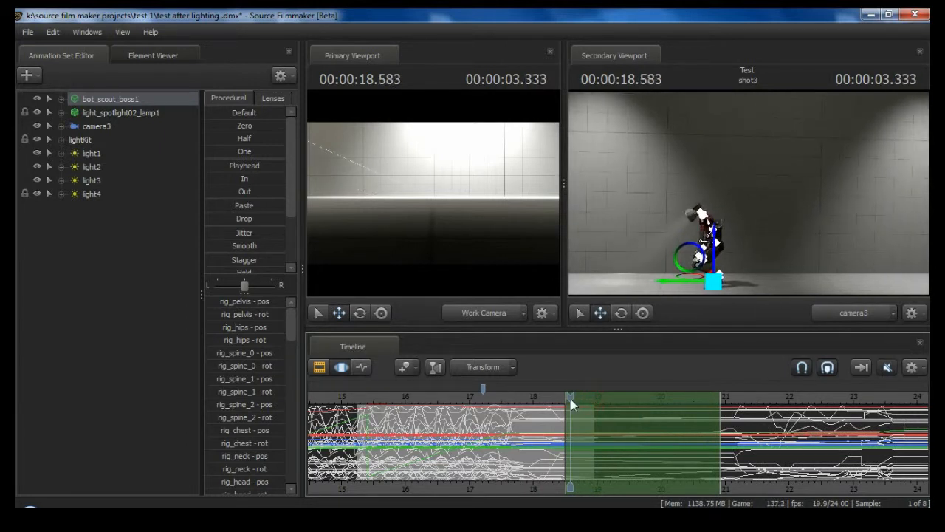
pyautogui.press('space')
pyautogui.press('space')
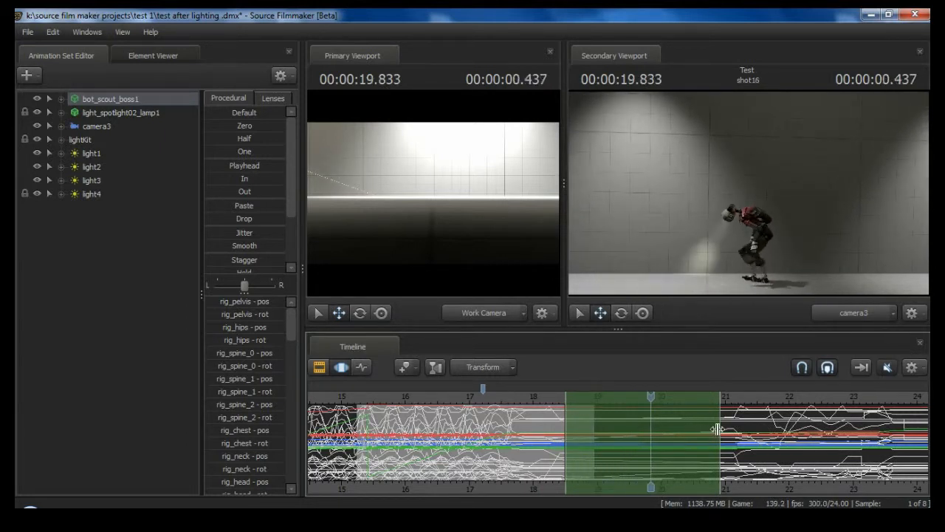
# Compress bot_scout_boss1's selected animation to end at about 18.7 seconds and play back the result.
pyautogui.moveTo(720, 430); pyautogui.dragTo(579, 426)
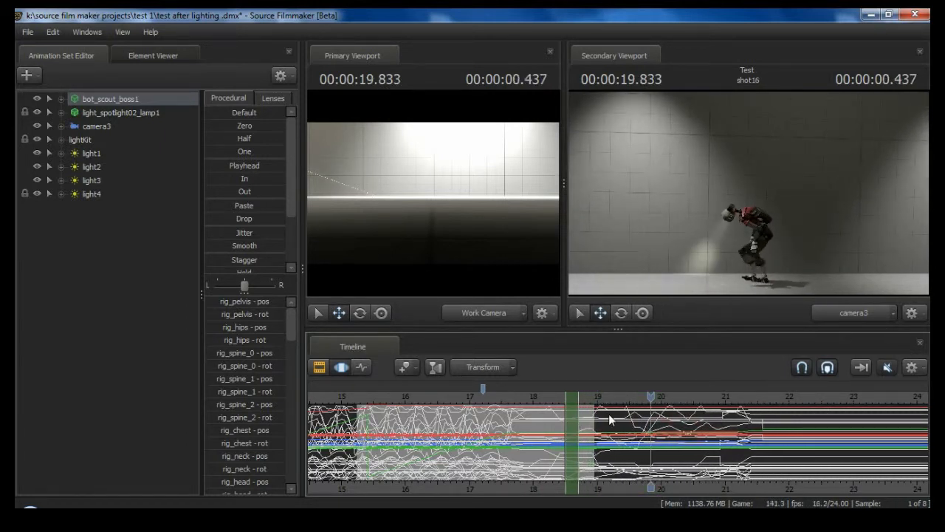
pyautogui.moveTo(652, 395); pyautogui.dragTo(570, 401)
pyautogui.press('space')
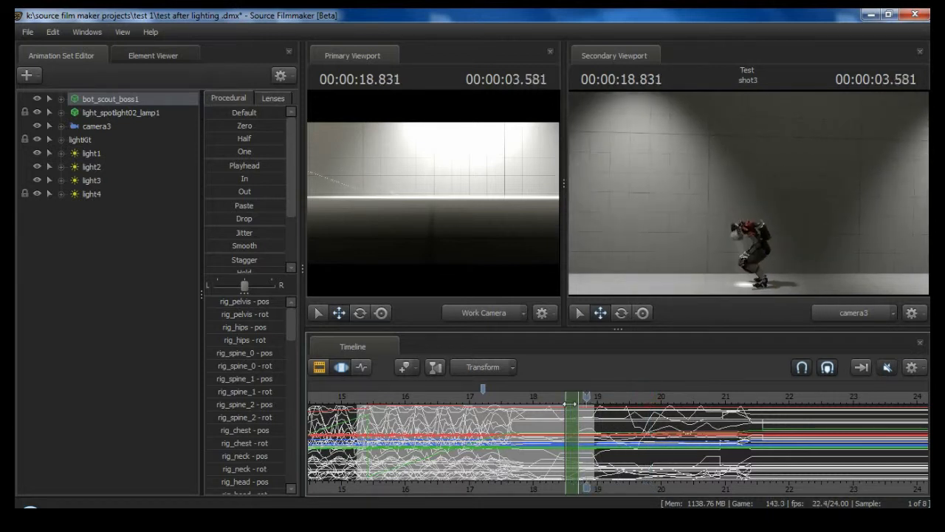
pyautogui.press('space')
# Replay the robot's motion across the cut from shot3 to shot16 several times to judge its timing.
pyautogui.moveTo(678, 397); pyautogui.dragTo(549, 398)
pyautogui.press('space')
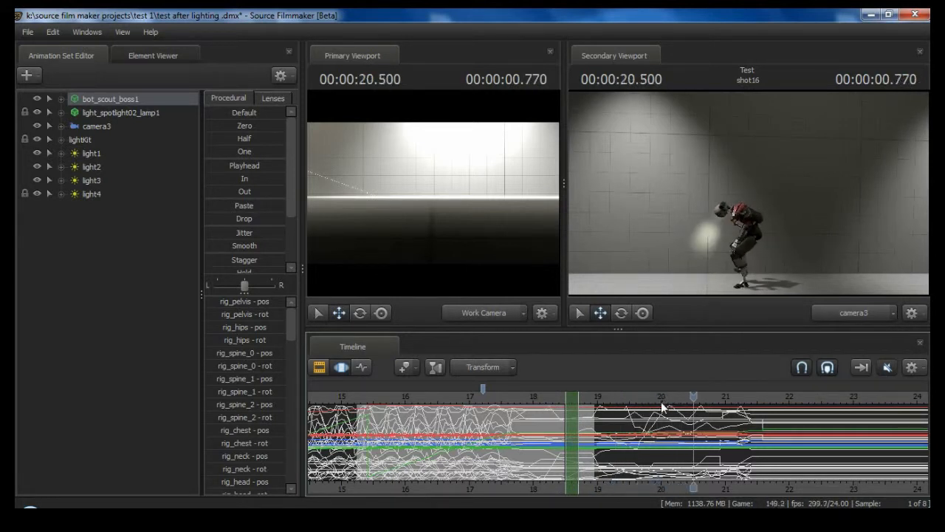
pyautogui.moveTo(692, 398); pyautogui.dragTo(560, 398)
pyautogui.press('space')
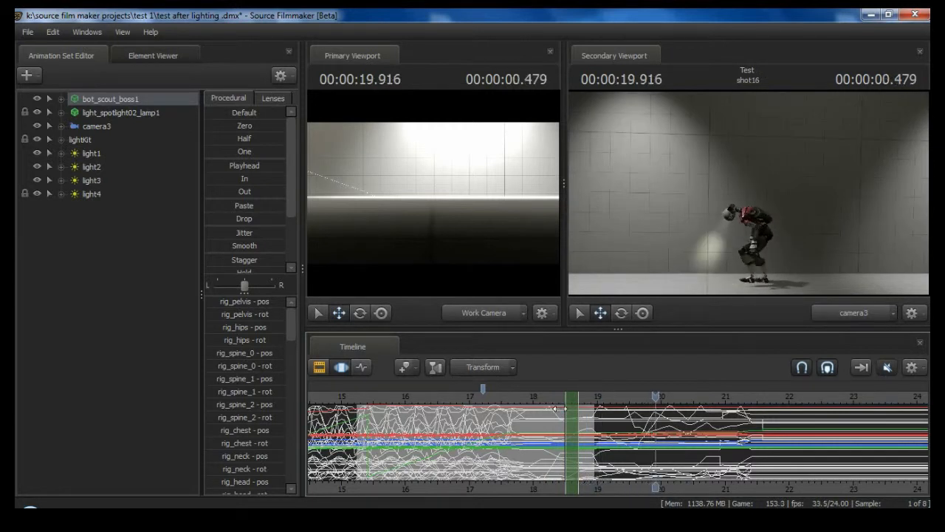
pyautogui.moveTo(663, 395); pyautogui.dragTo(521, 401)
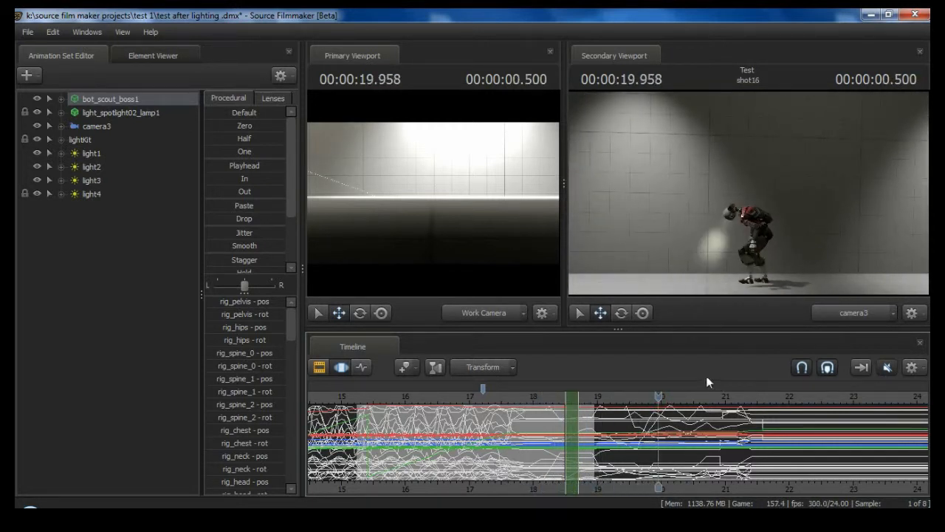
pyautogui.moveTo(654, 396); pyautogui.dragTo(536, 405)
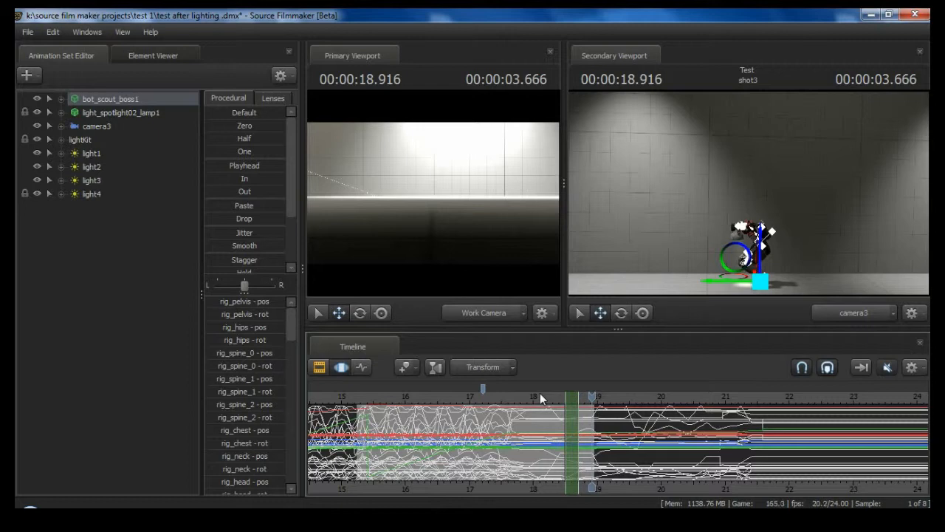
# Return to clip editing and open the time scale setting of shot3.
pyautogui.press('F2')
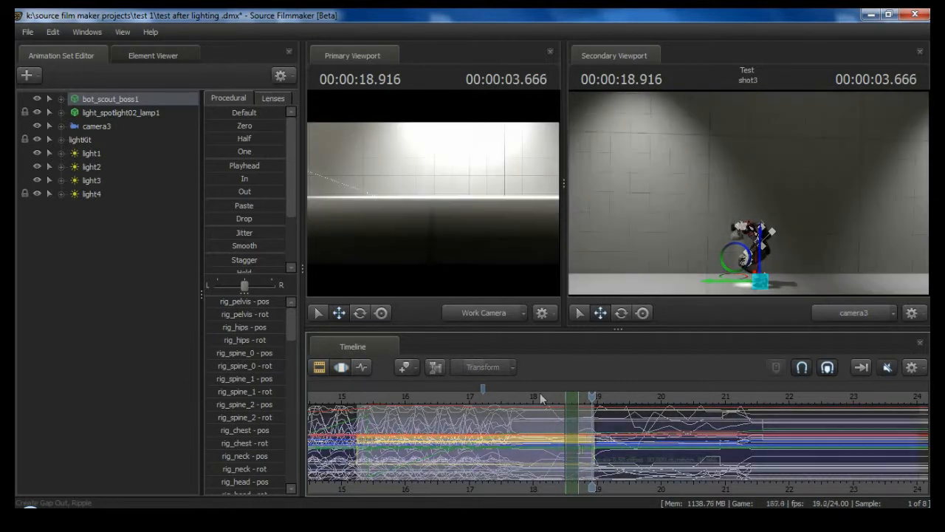
pyautogui.moveTo(588, 448)
pyautogui.mouseDown()
pyautogui.moveTo(443, 448)
pyautogui.moveTo(480, 443)
pyautogui.mouseUp()
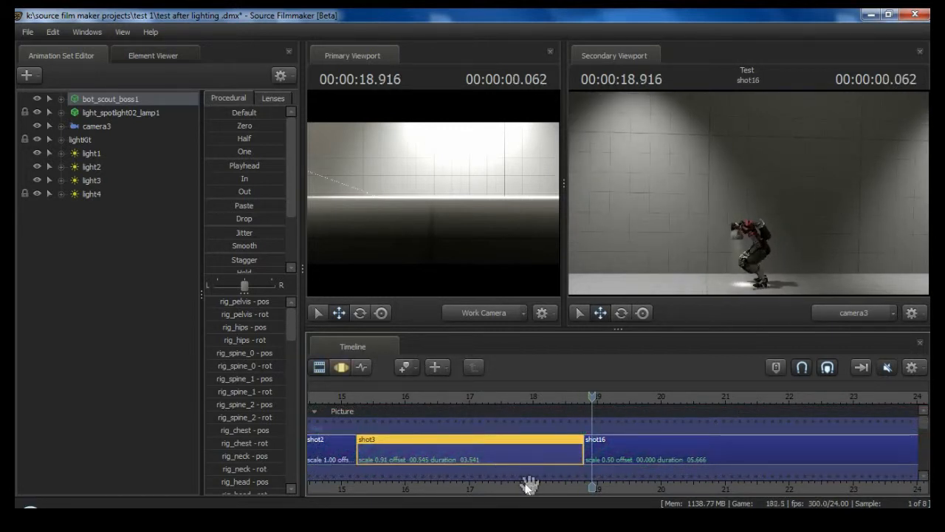
pyautogui.rightClick(511, 450)
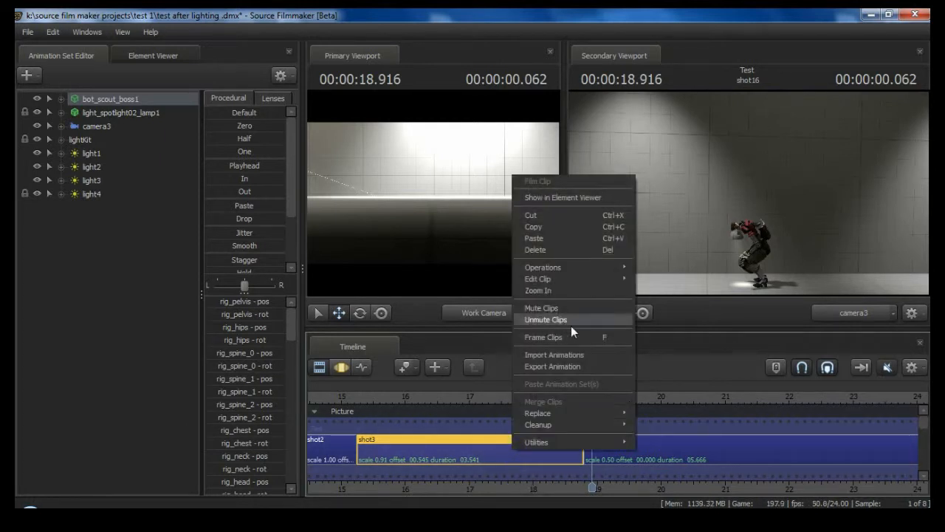
pyautogui.moveTo(591, 277)
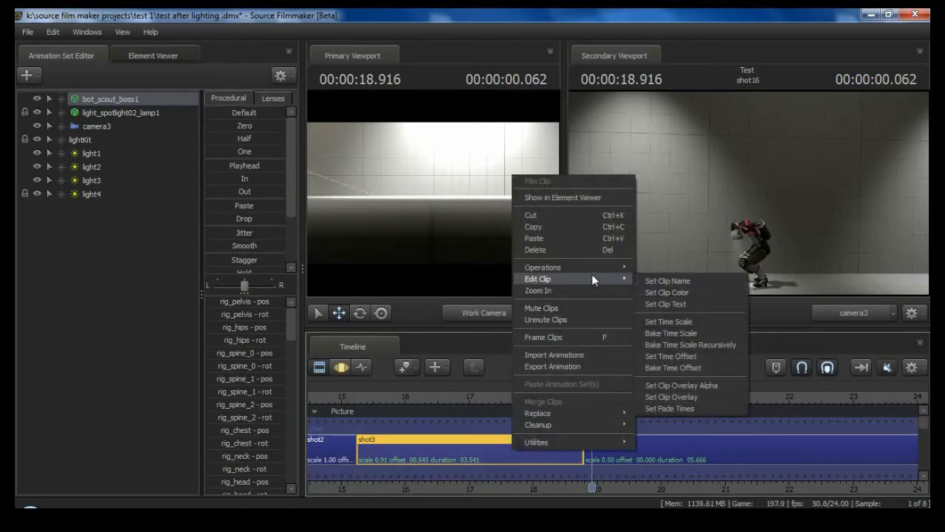
pyautogui.click(691, 322)
pyautogui.click(453, 288)
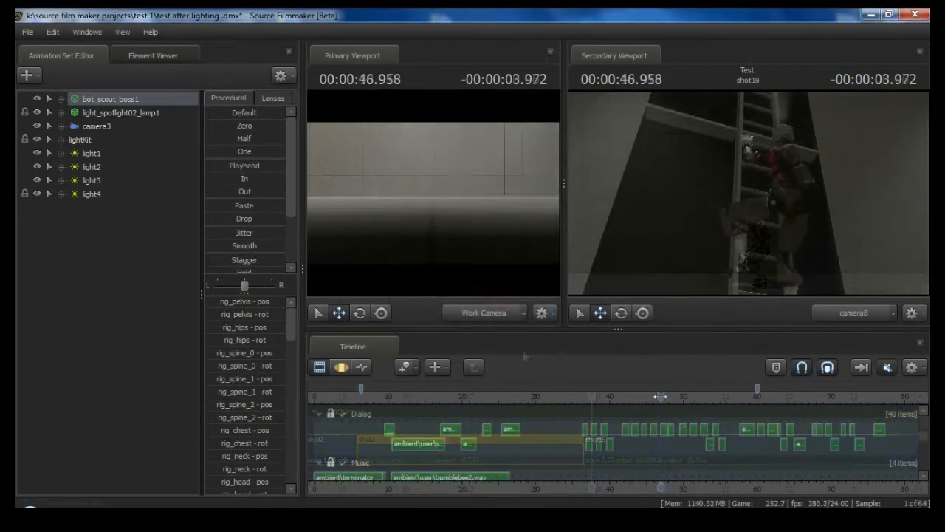
# Move the playhead to 00:00:23.666 and look through the Dialog, Music and Effects sound tracks.
pyautogui.moveTo(659, 394); pyautogui.dragTo(489, 402)
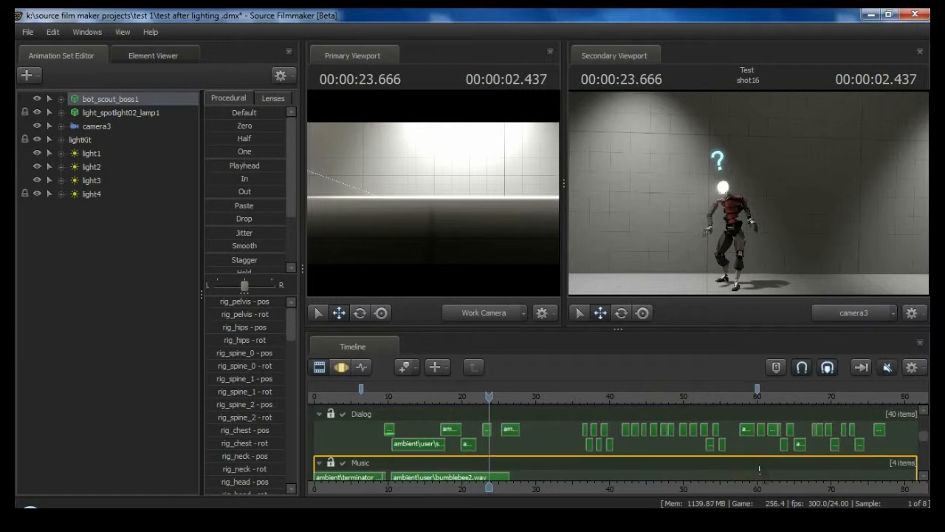
pyautogui.scroll(-2, 913, 452)
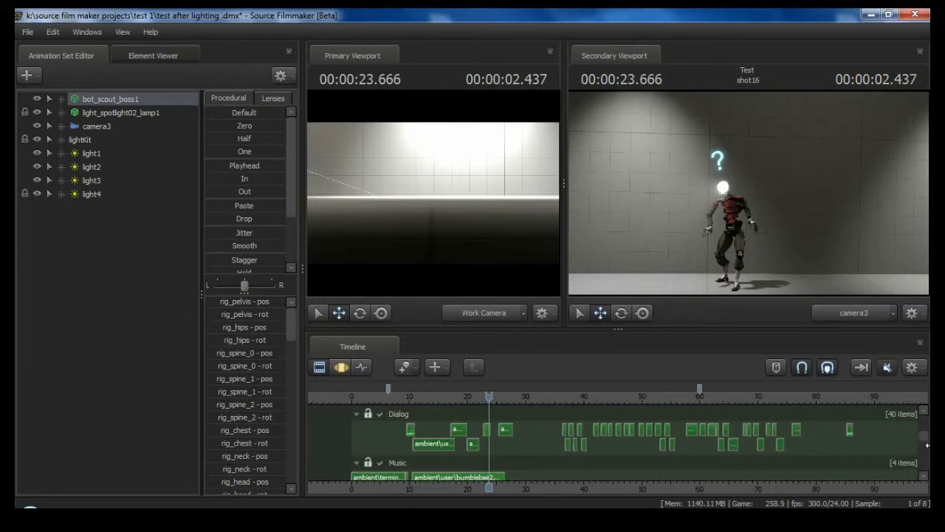
pyautogui.scroll(-5, 927, 443)
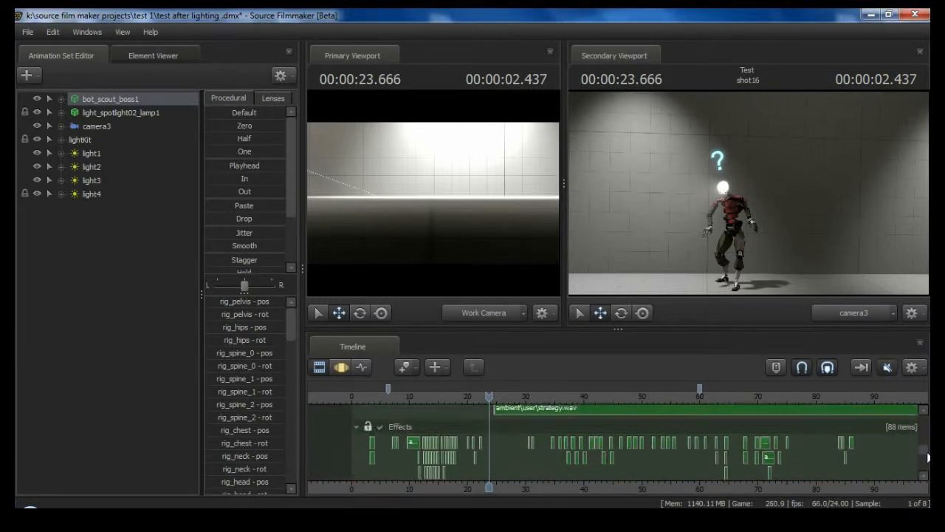
pyautogui.scroll(2, 927, 457)
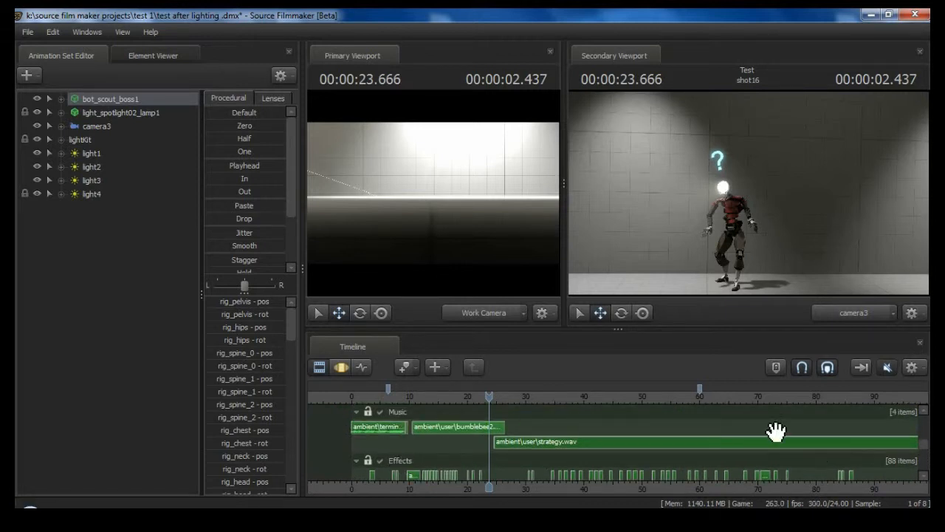
pyautogui.scroll(3, 921, 452)
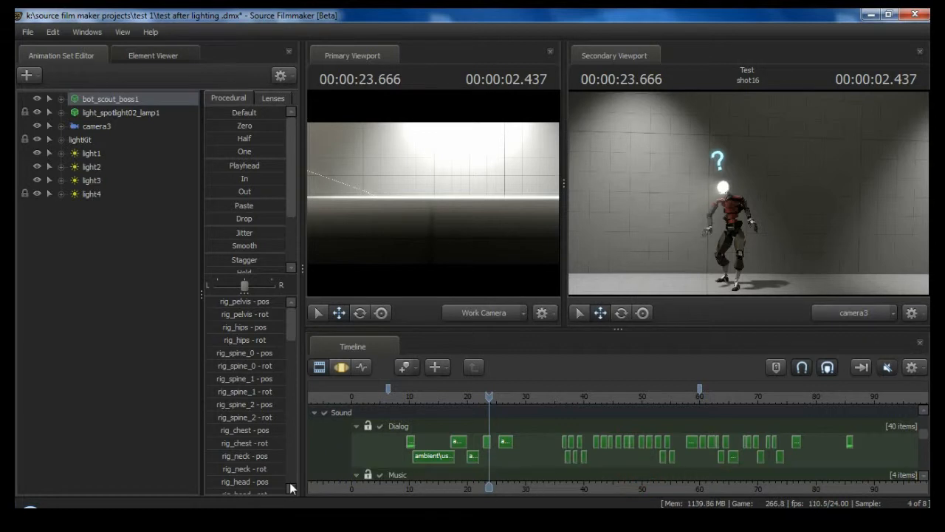
pyautogui.moveTo(352, 483); pyautogui.dragTo(313, 484, button='middle')
pyautogui.scroll(-2, 702, 468)
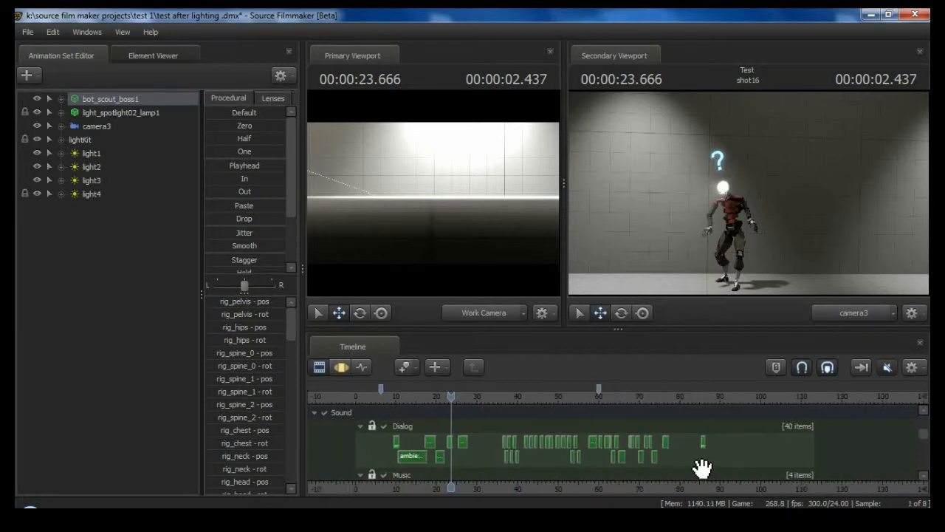
pyautogui.scroll(-1, 702, 468)
pyautogui.moveTo(925, 442); pyautogui.dragTo(928, 447)
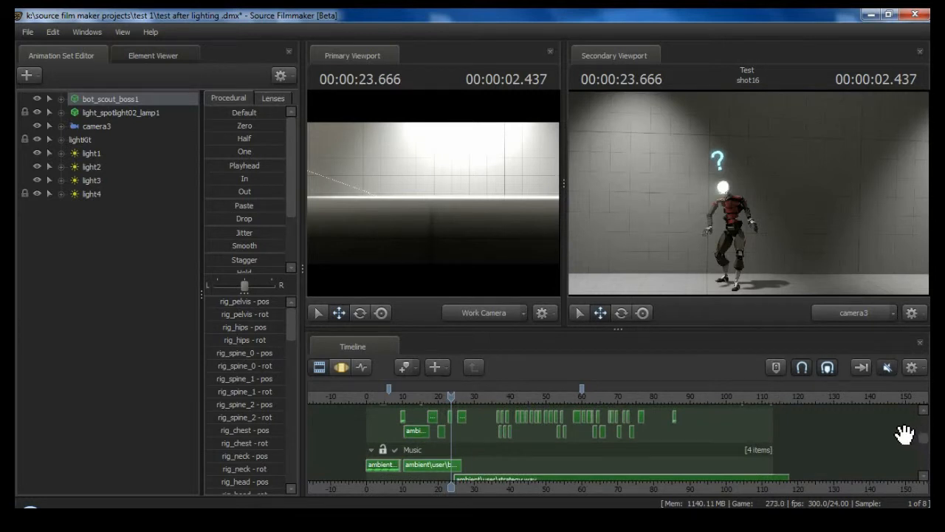
# Try a volume of 1.0 on the bumblebee2.wav music clip and cancel the edit.
pyautogui.click(441, 460)
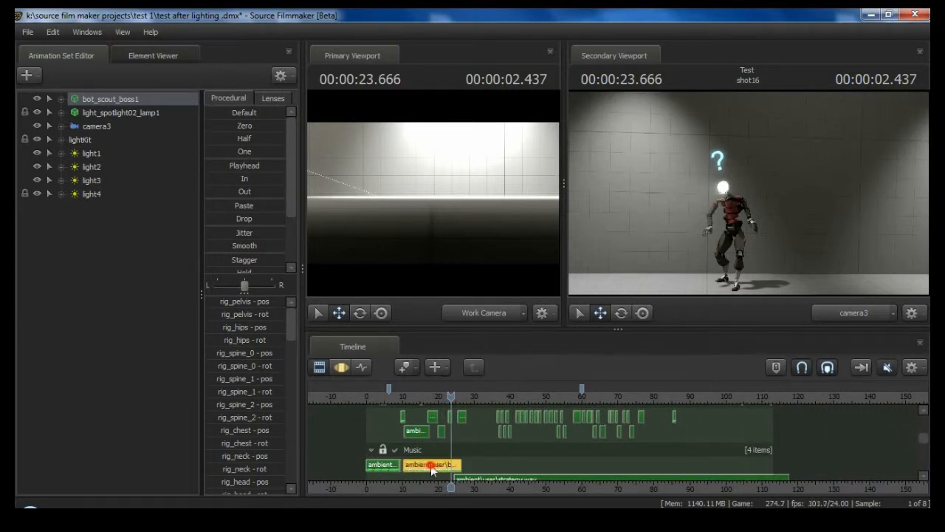
pyautogui.rightClick(432, 465)
pyautogui.moveTo(501, 316)
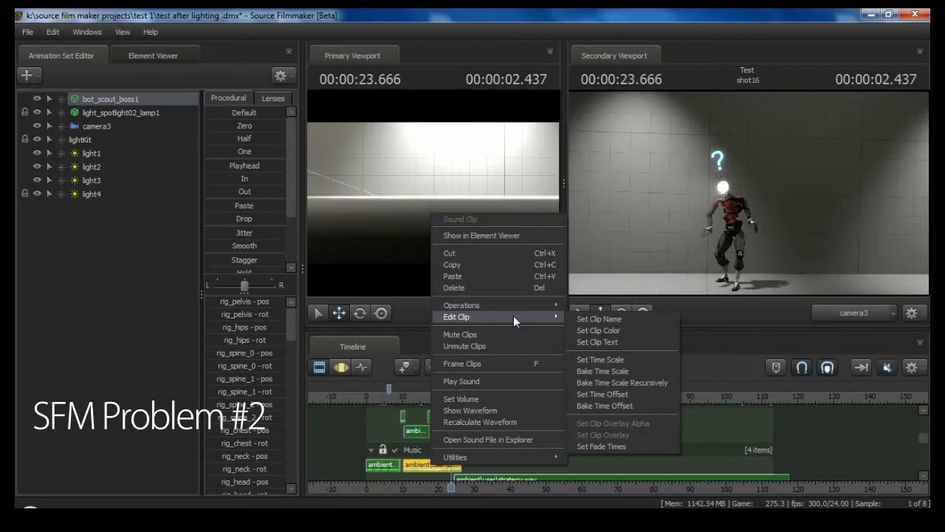
pyautogui.click(495, 398)
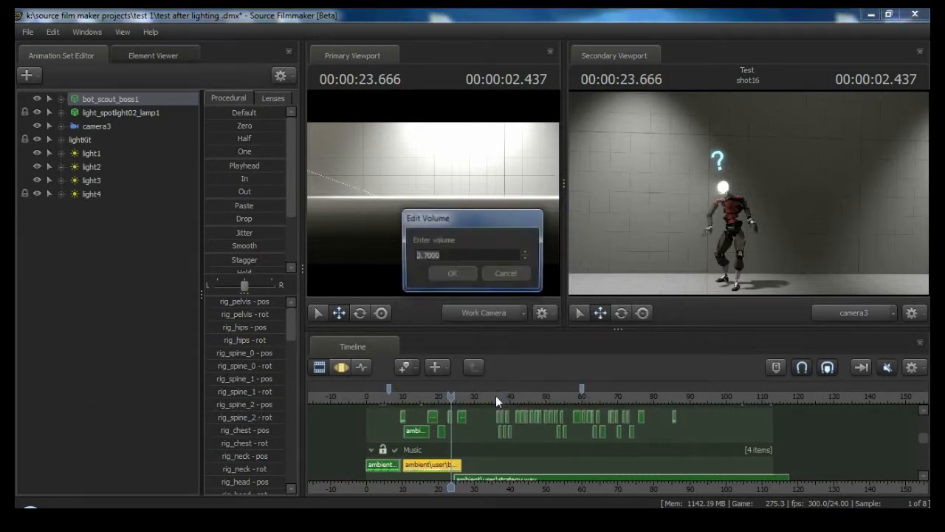
pyautogui.click(526, 251)
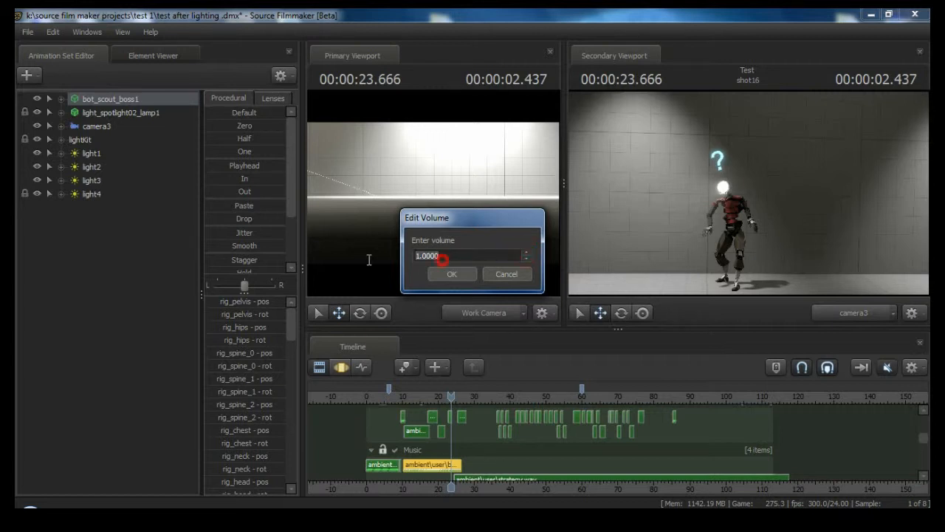
pyautogui.write('.0')
pyautogui.press('BackSpace')
pyautogui.write('0')
pyautogui.press('BackSpace')
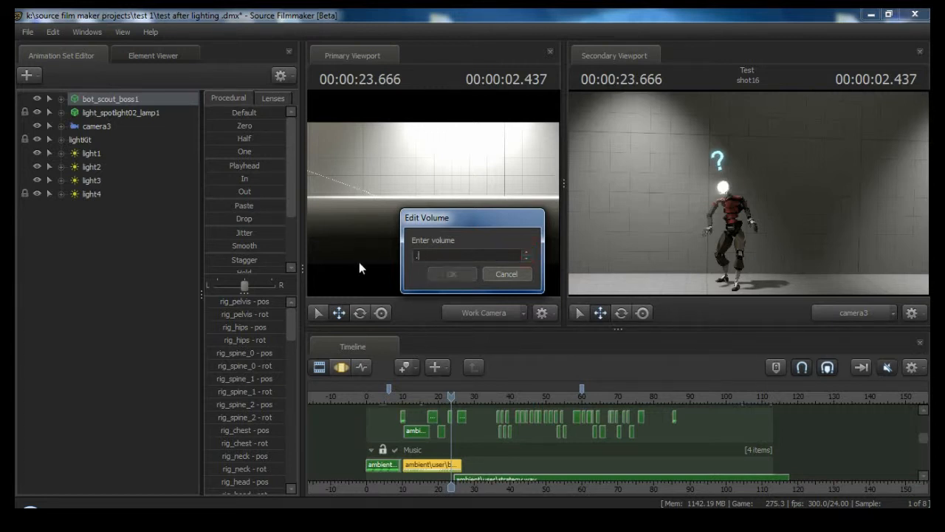
pyautogui.press('BackSpace')
pyautogui.write('1')
pyautogui.press('BackSpace')
pyautogui.click(519, 274)
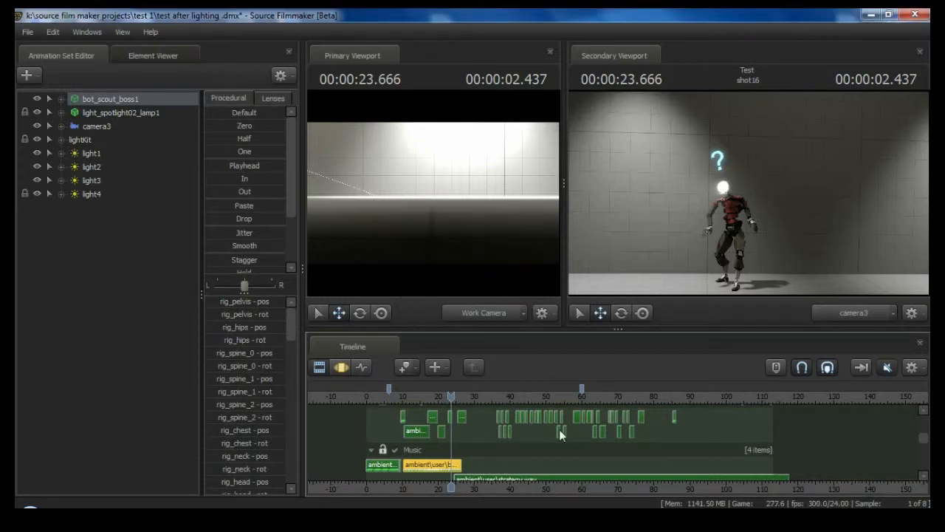
# Open the movie export settings without saving the project, examine the export type, format and audio options, and cancel.
pyautogui.moveTo(559, 429)
pyautogui.scroll(-1, 550, 438)
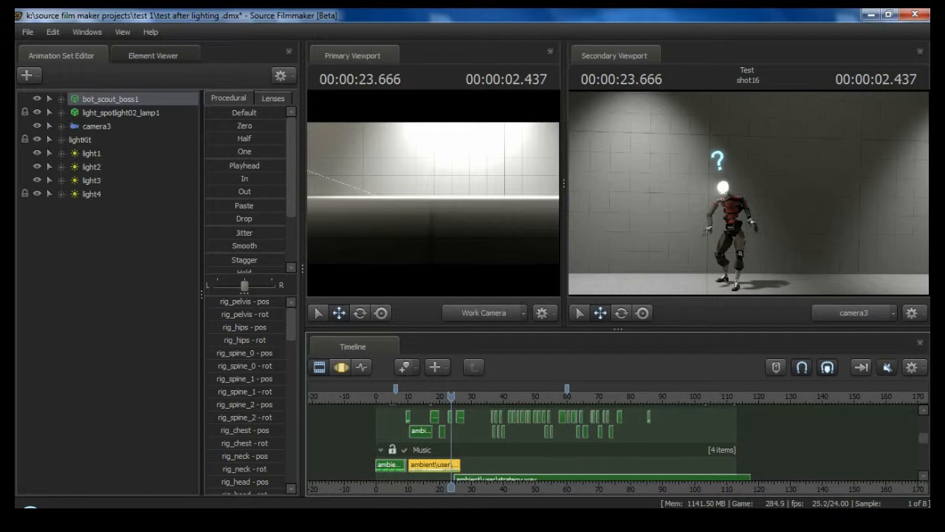
pyautogui.click(27, 32)
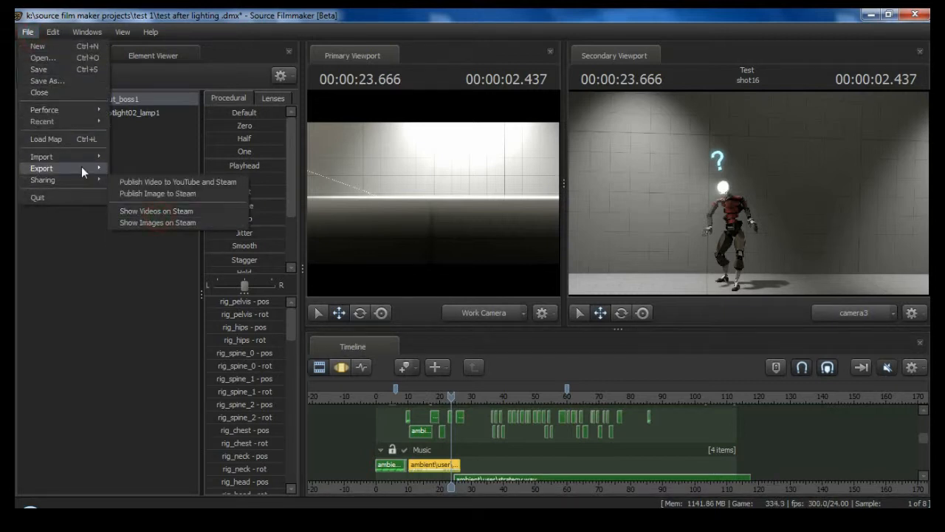
pyautogui.moveTo(81, 167)
pyautogui.click(140, 170)
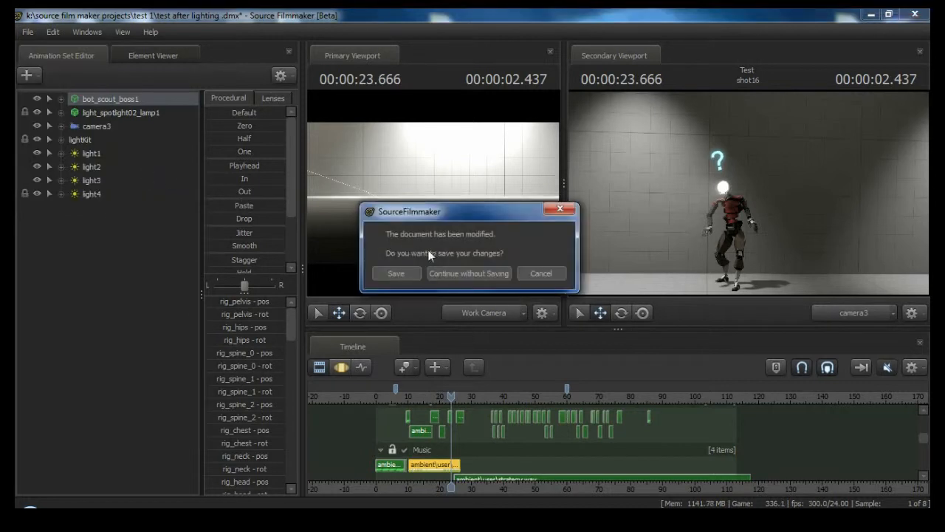
pyautogui.click(462, 272)
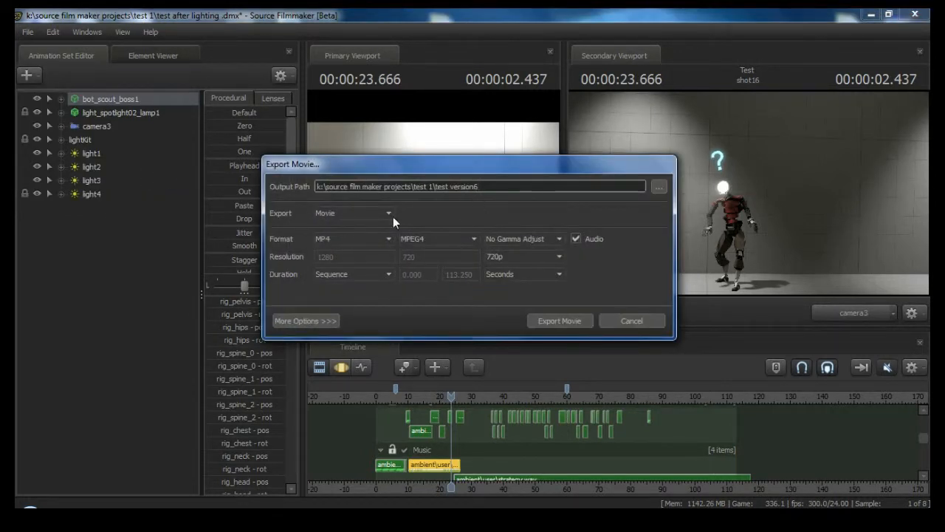
pyautogui.click(389, 214)
pyautogui.click(387, 214)
pyautogui.click(389, 239)
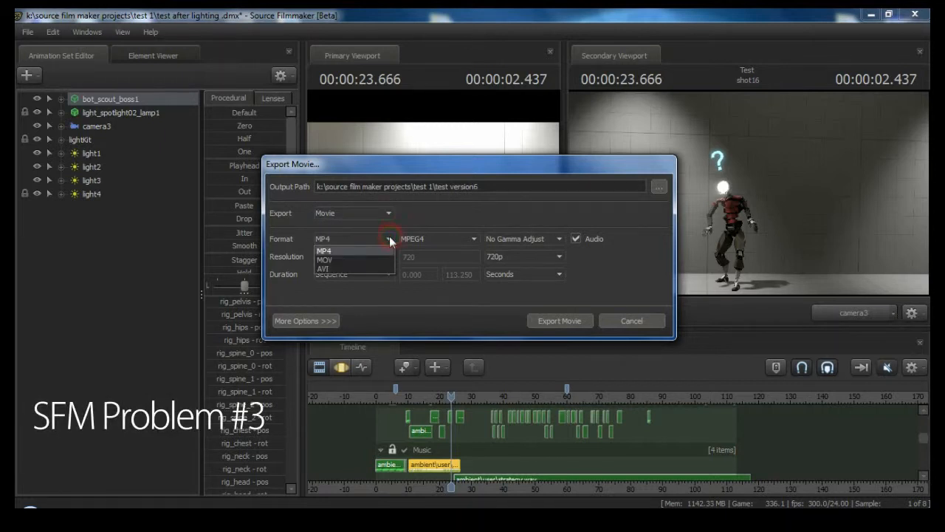
pyautogui.click(389, 238)
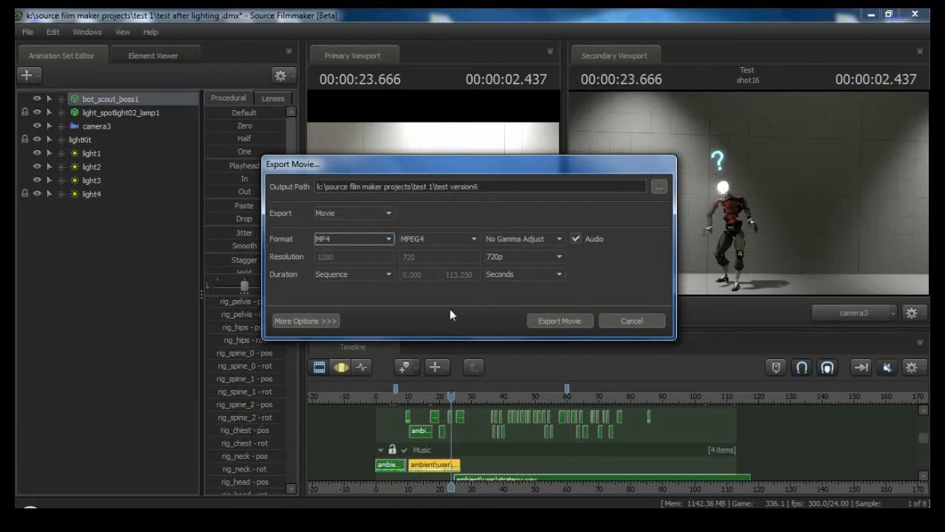
pyautogui.click(575, 240)
pyautogui.click(631, 321)
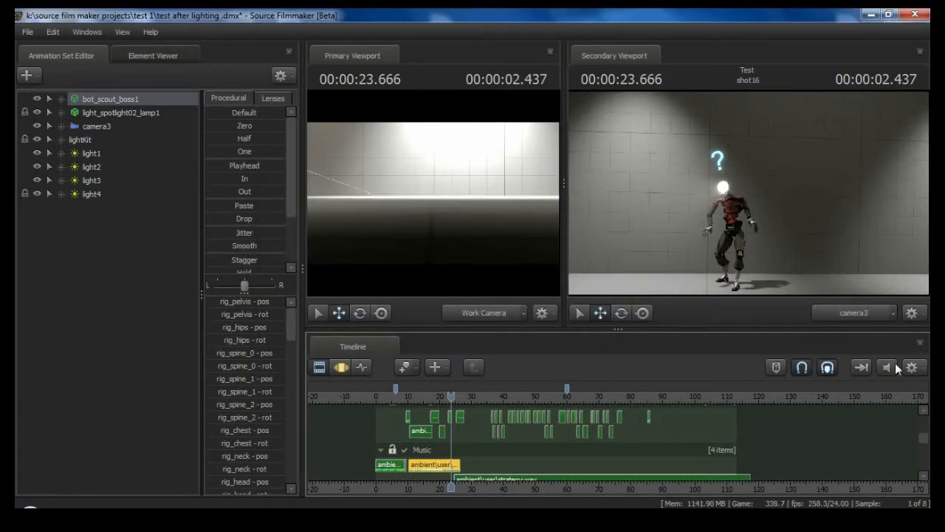
# Reopen the movie export settings without saving and examine the format, codec and gamma adjustment choices.
pyautogui.click(27, 32)
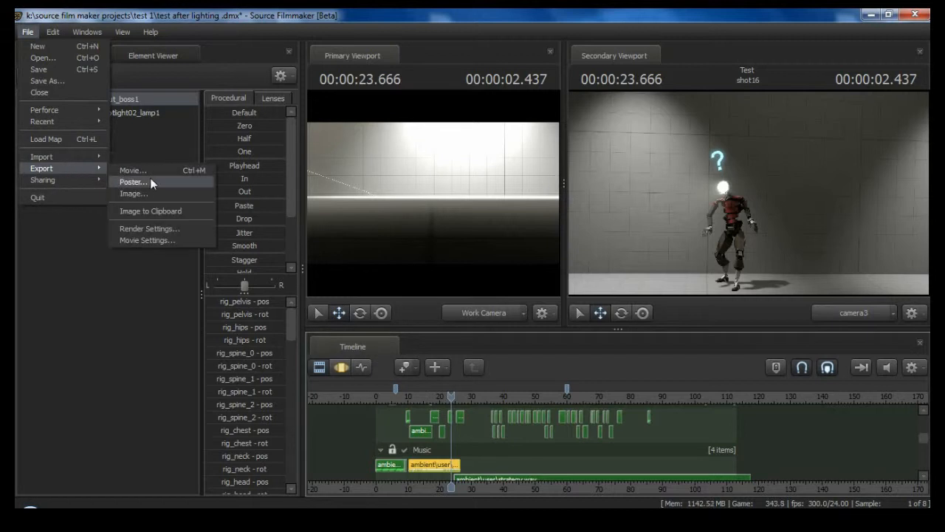
pyautogui.click(150, 174)
pyautogui.click(457, 272)
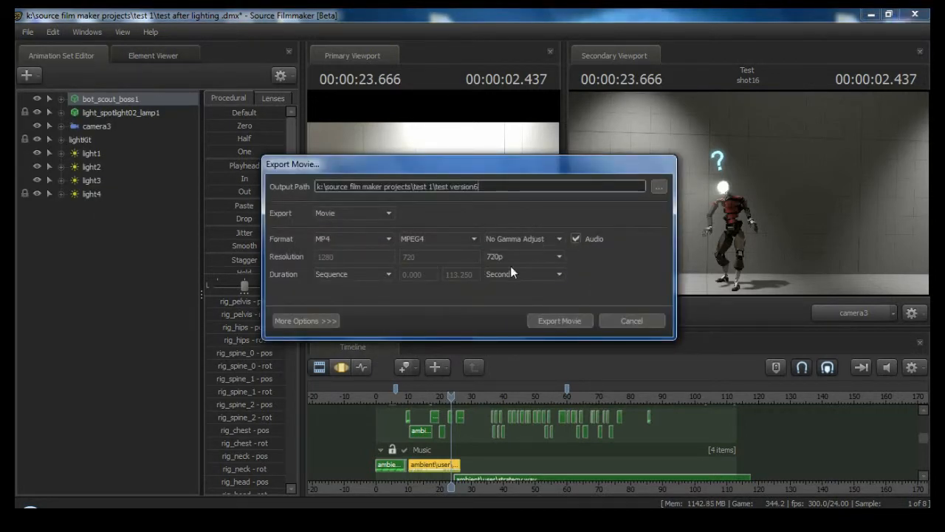
pyautogui.click(368, 240)
pyautogui.click(366, 239)
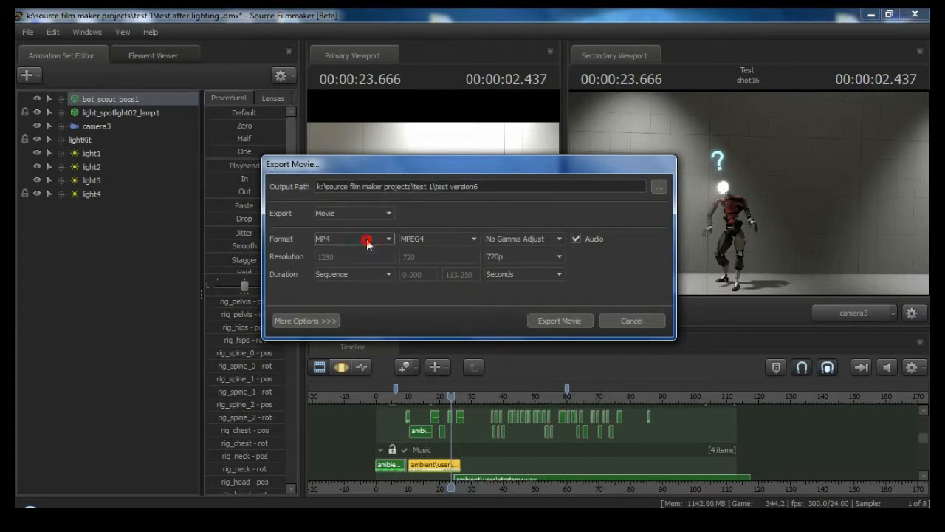
pyautogui.click(434, 238)
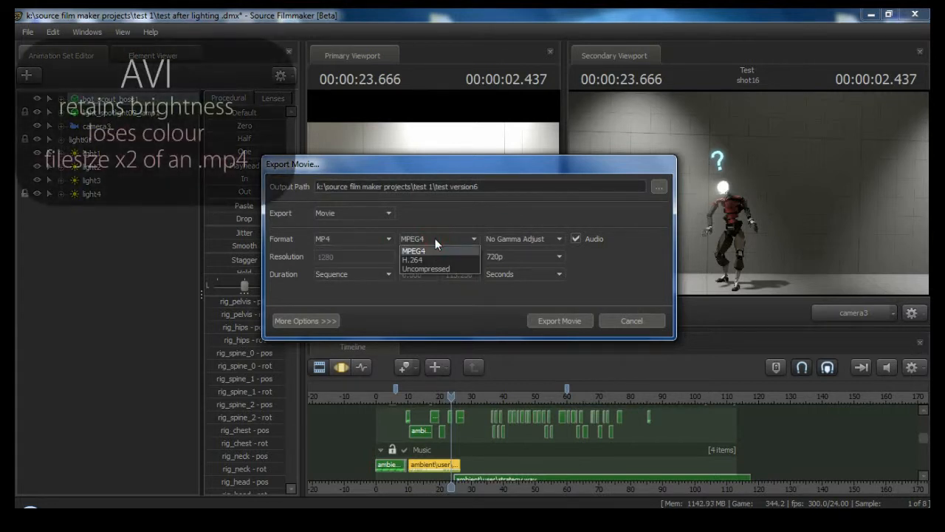
pyautogui.click(435, 238)
pyautogui.click(529, 241)
pyautogui.click(528, 240)
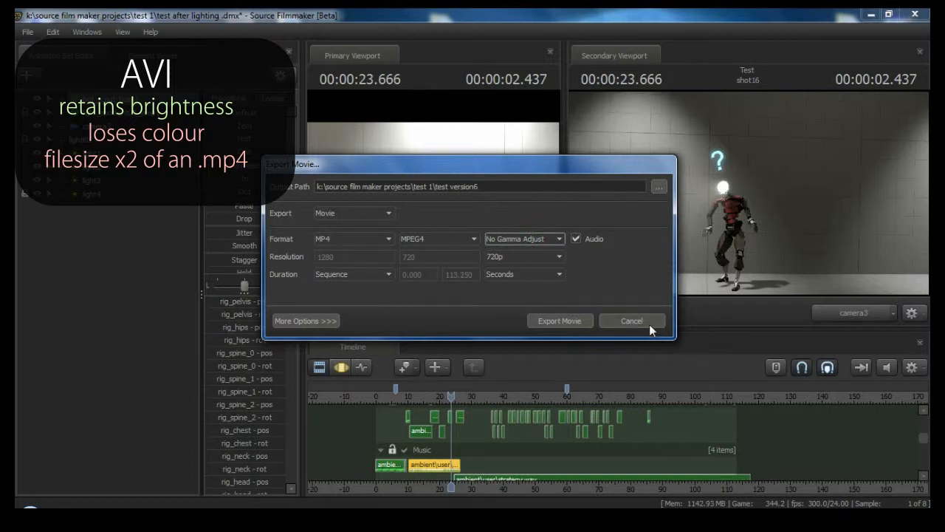
# Expand the additional export options, review the render, draw entity, layoff and post-render settings, and cancel the export.
pyautogui.click(306, 321)
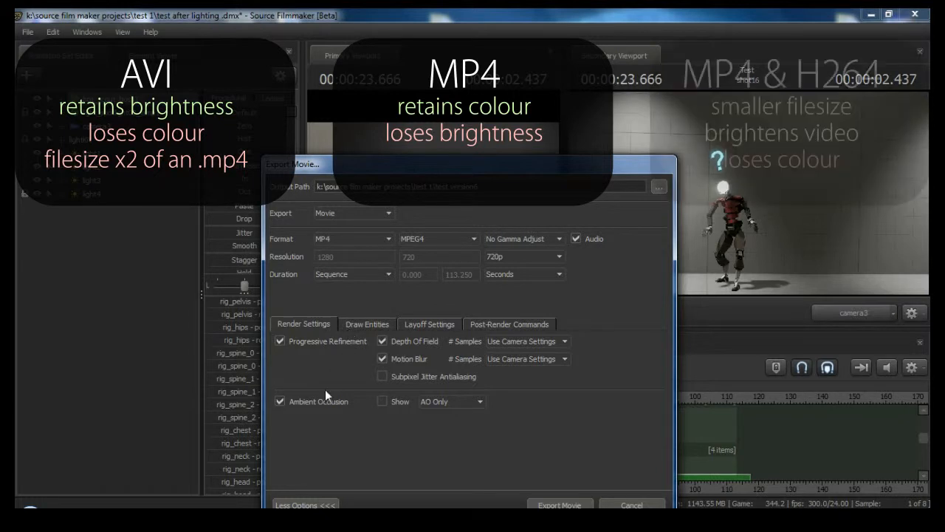
pyautogui.click(383, 324)
pyautogui.click(429, 324)
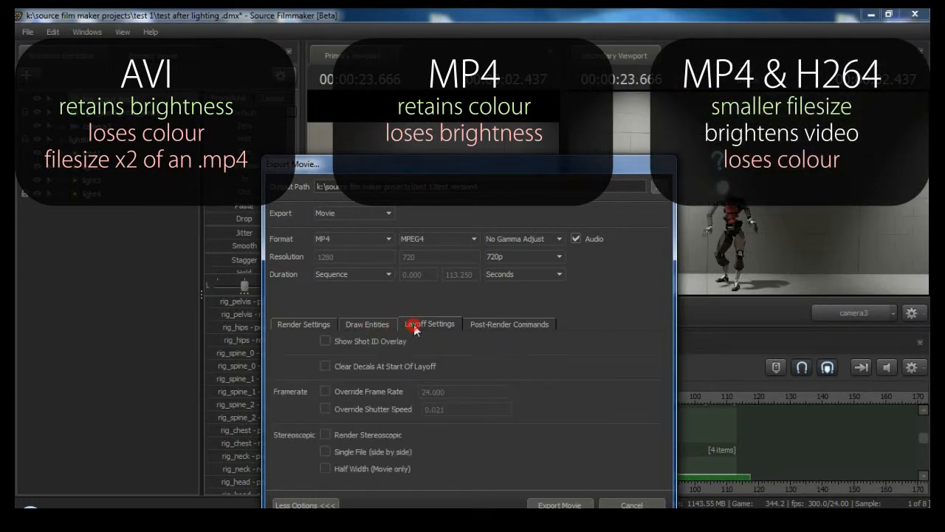
pyautogui.click(482, 324)
pyautogui.click(309, 325)
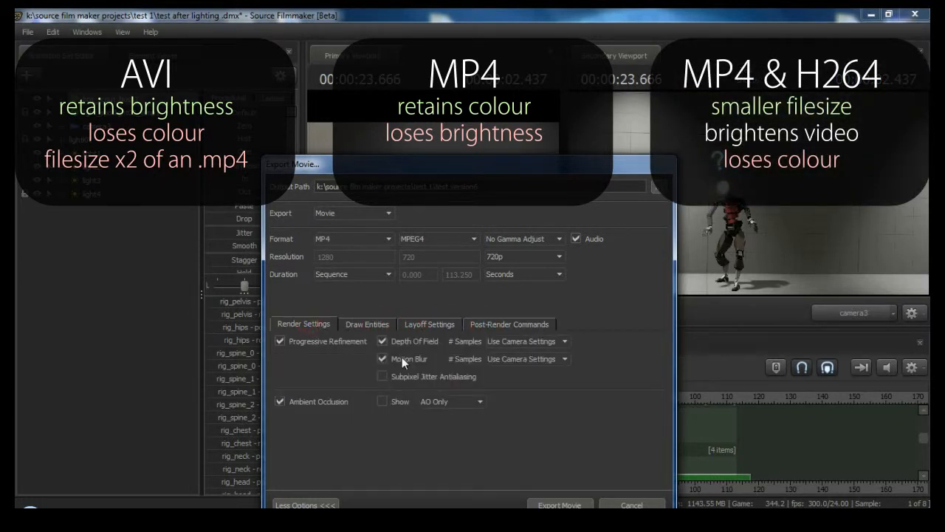
pyautogui.moveTo(499, 165); pyautogui.dragTo(489, 123)
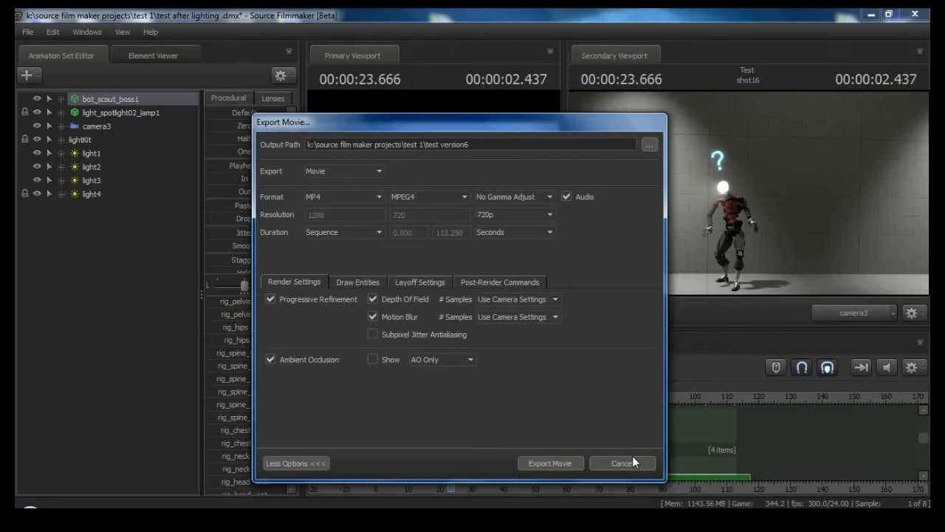
pyautogui.click(632, 460)
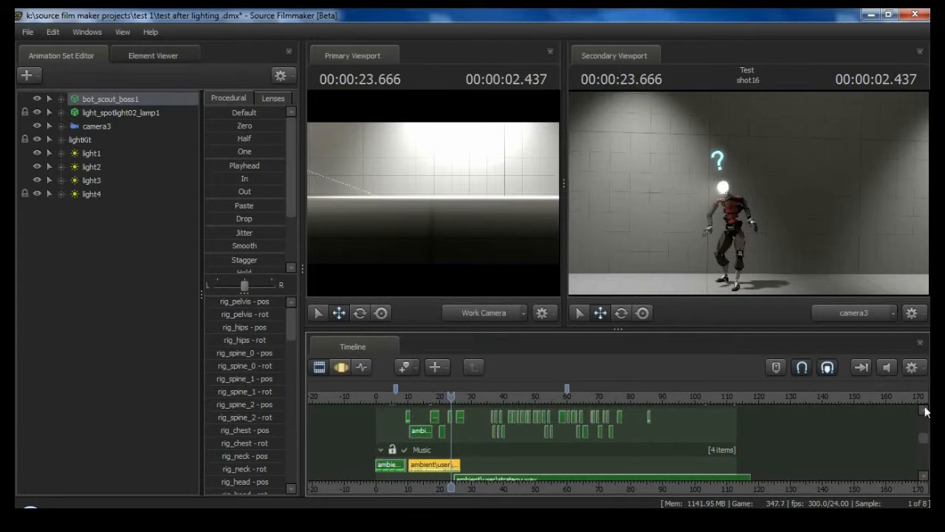
# Bring the Picture track into view and select the slug3 and slug2 clips in turn to inspect the gaps between shots.
pyautogui.moveTo(923, 443); pyautogui.dragTo(922, 413)
pyautogui.scroll(4, 517, 441)
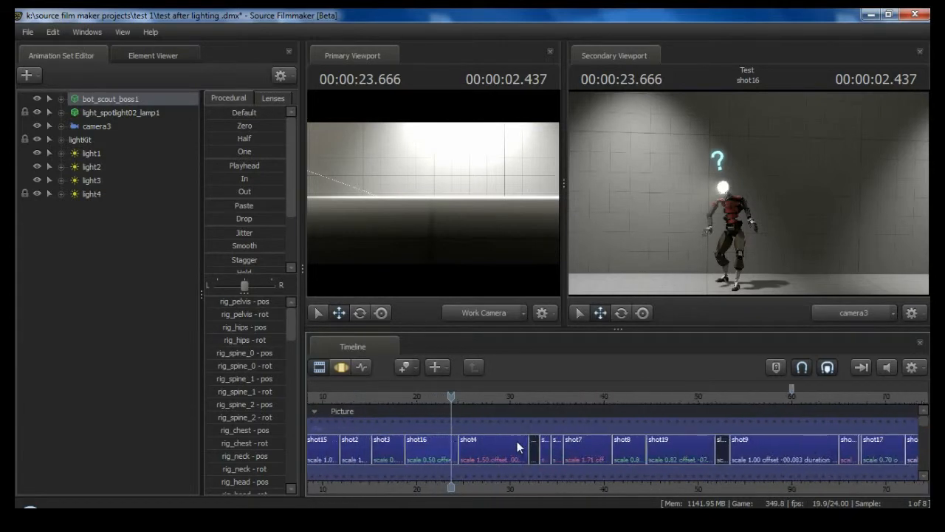
pyautogui.moveTo(675, 486); pyautogui.dragTo(421, 467, button='middle')
pyautogui.click(788, 443)
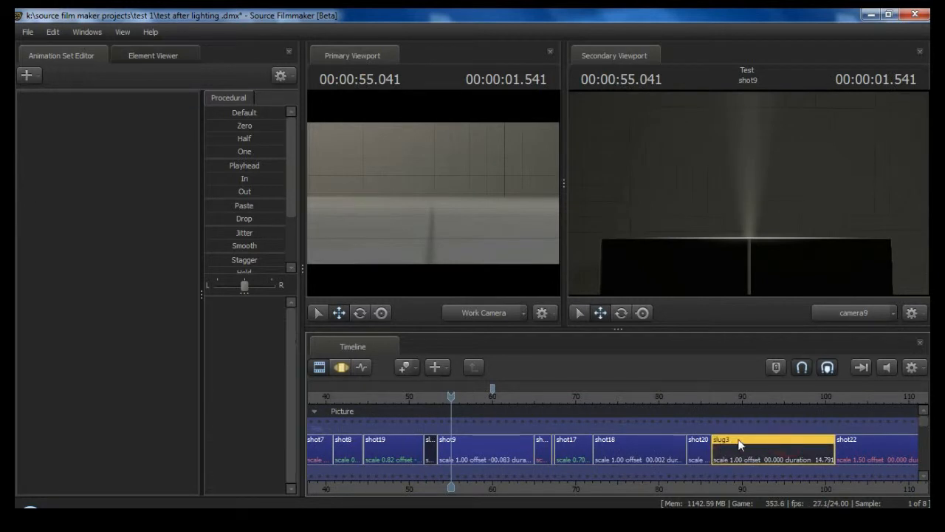
pyautogui.click(427, 443)
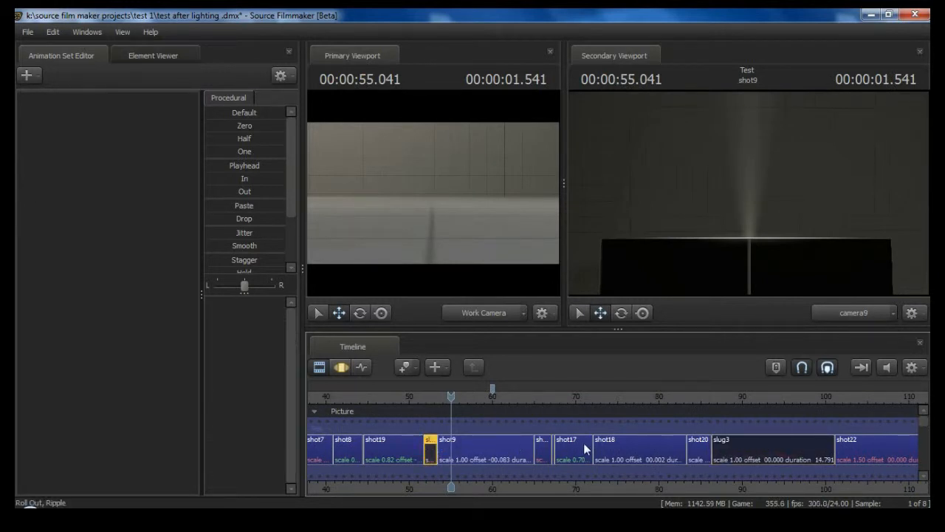
# Inspect slug2 and the tiny slug4 between shot8 and shot19 up close, and select shot8.
pyautogui.scroll(2, 584, 444)
pyautogui.scroll(3, 584, 443)
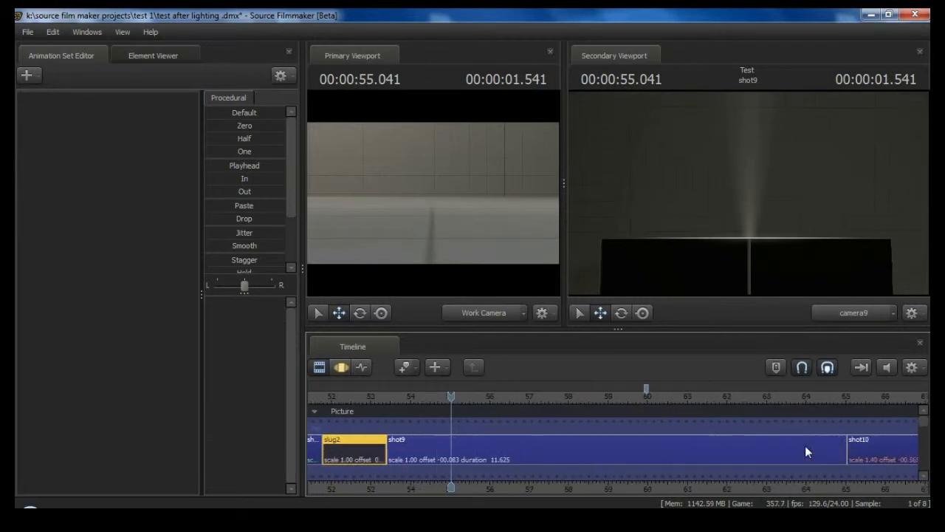
pyautogui.moveTo(392, 477); pyautogui.dragTo(843, 481, button='middle')
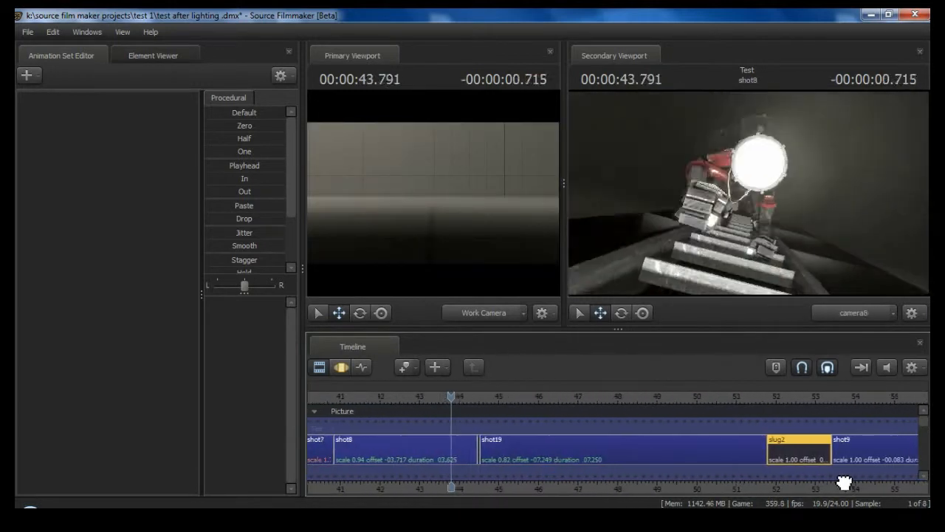
pyautogui.scroll(3, 502, 448)
pyautogui.scroll(3, 590, 447)
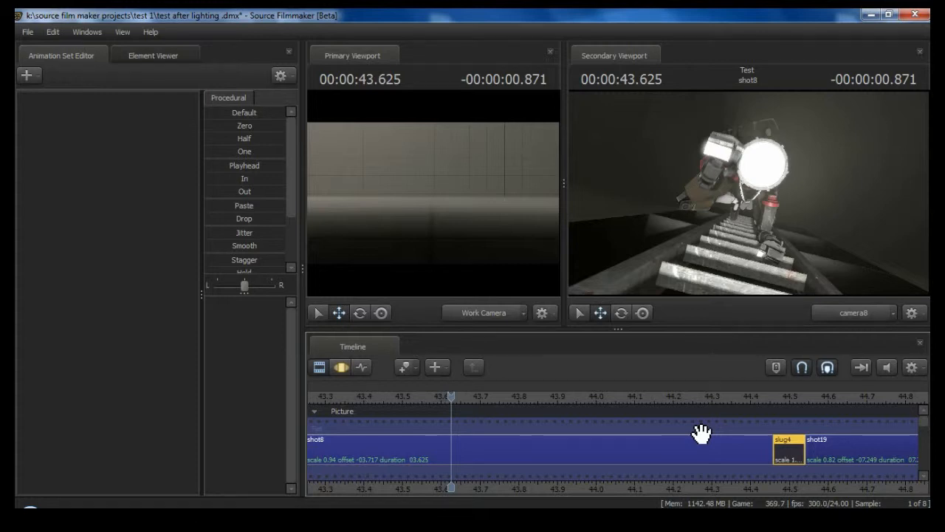
pyautogui.scroll(-3, 702, 432)
pyautogui.scroll(-8, 701, 432)
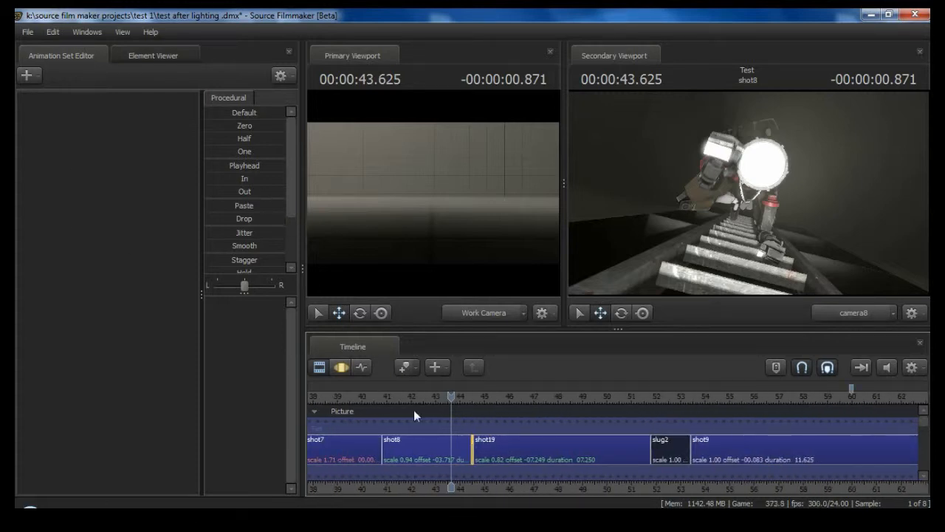
pyautogui.click(404, 446)
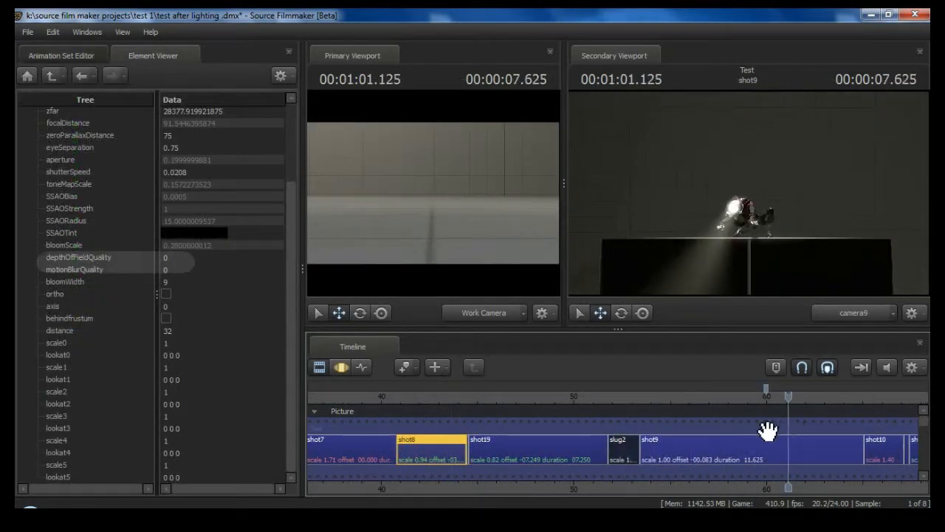
# Move the playhead to about 00:01:19.166 within shot18 on the Picture track and select that shot.
pyautogui.scroll(-4, 738, 434)
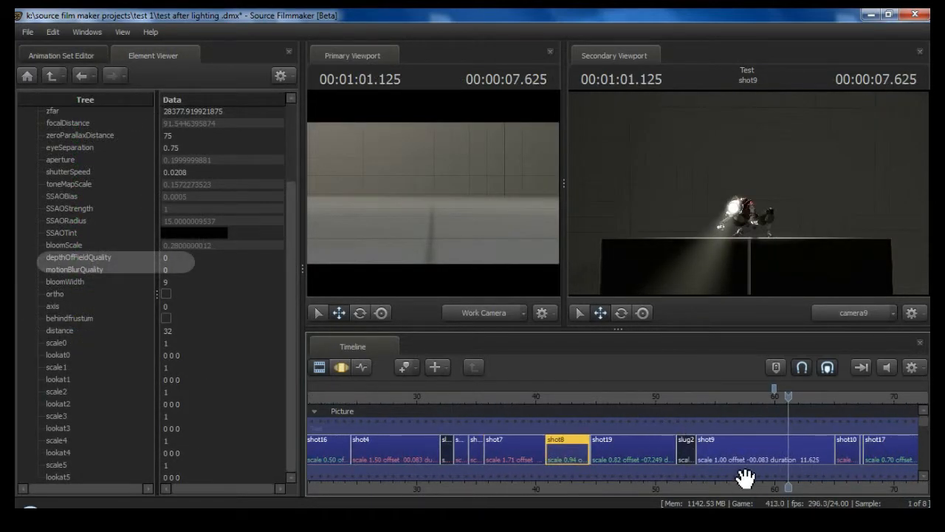
pyautogui.moveTo(740, 474); pyautogui.dragTo(386, 475, button='middle')
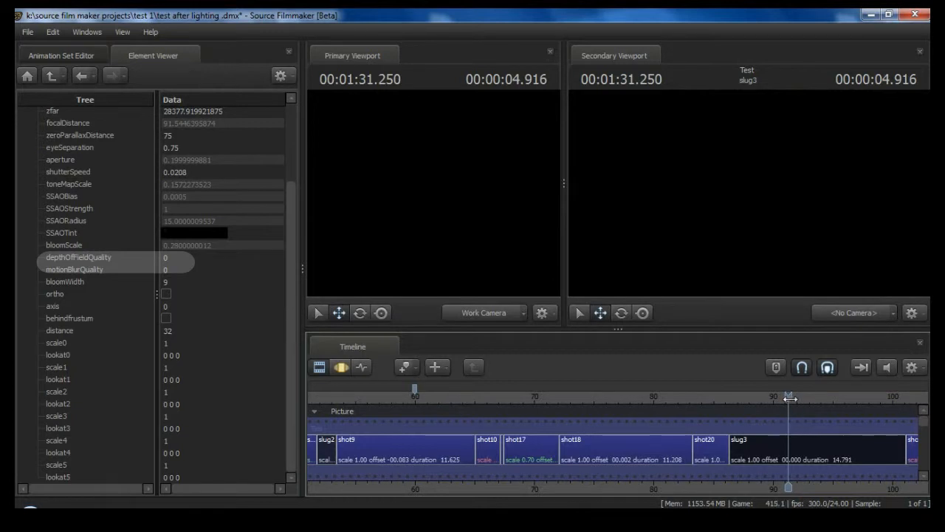
pyautogui.moveTo(789, 399); pyautogui.dragTo(643, 412)
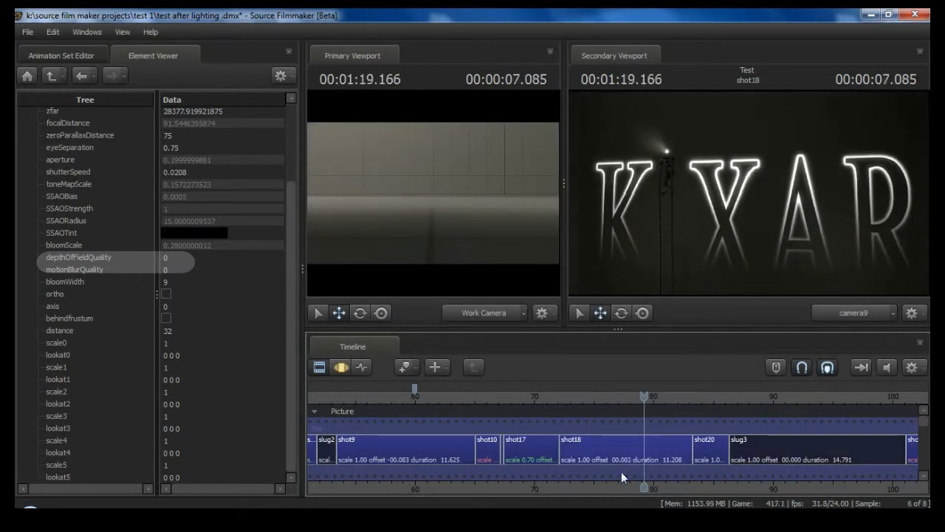
pyautogui.click(624, 462)
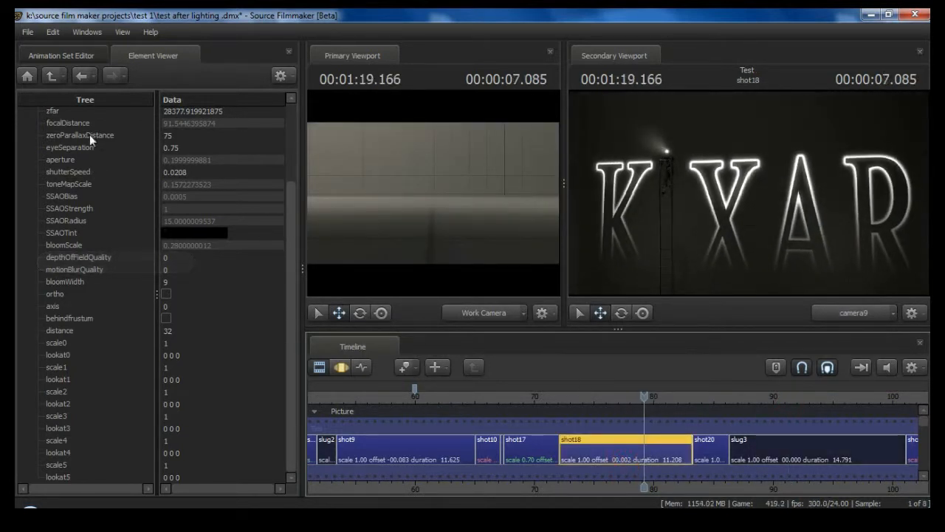
# Show shot18's camera9 in the Element Viewer to examine its depthOfFieldQuality and motionBlurQuality attributes.
pyautogui.click(61, 56)
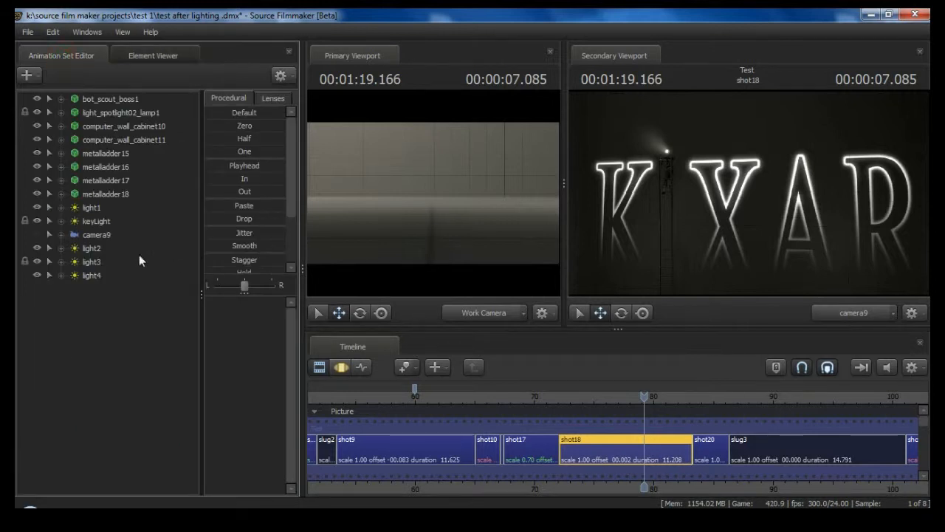
pyautogui.click(108, 236)
pyautogui.rightClick(108, 236)
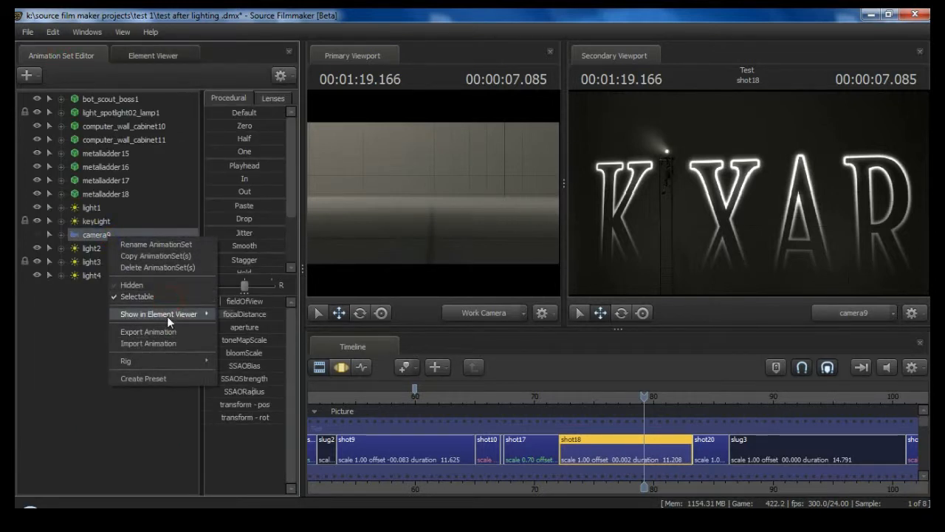
pyautogui.moveTo(167, 315)
pyautogui.click(243, 327)
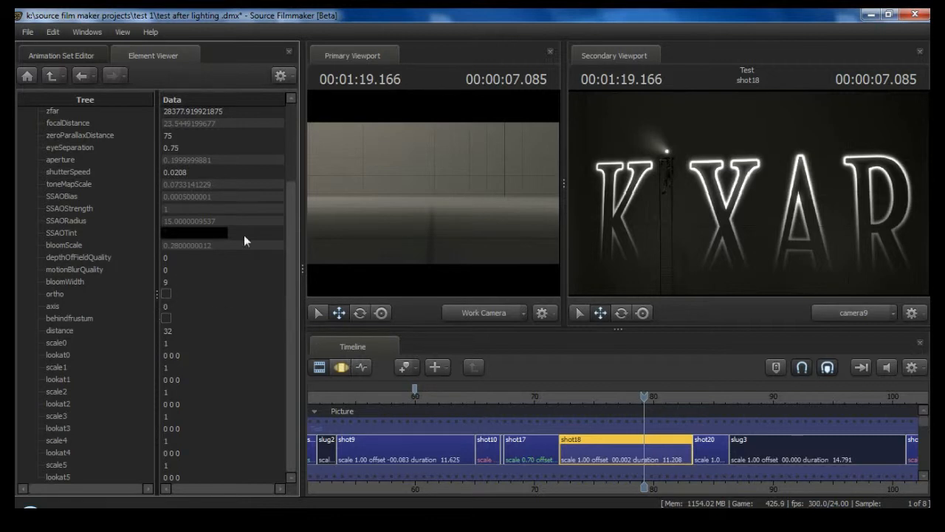
# View camera9's animation curves in the Motion Editor, and return to the Clip Editor and shot18's list of animation sets.
pyautogui.click(342, 367)
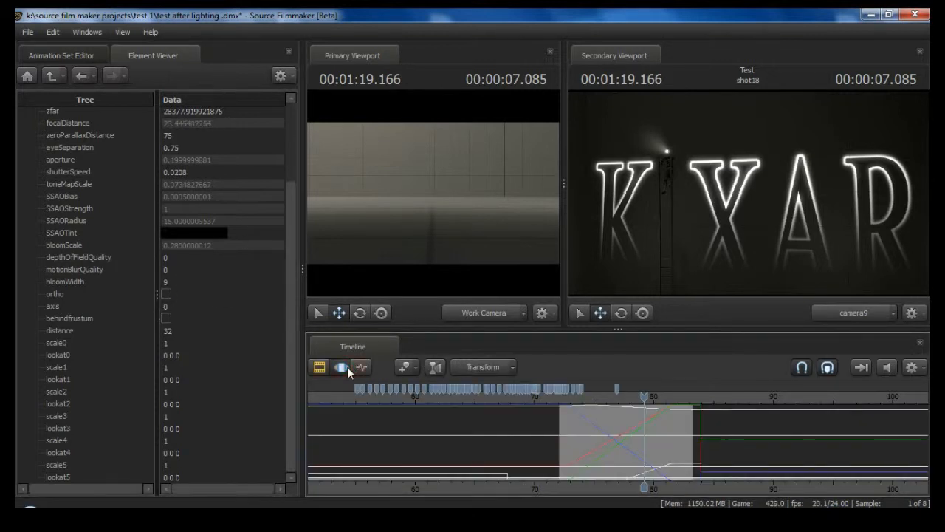
pyautogui.click(321, 368)
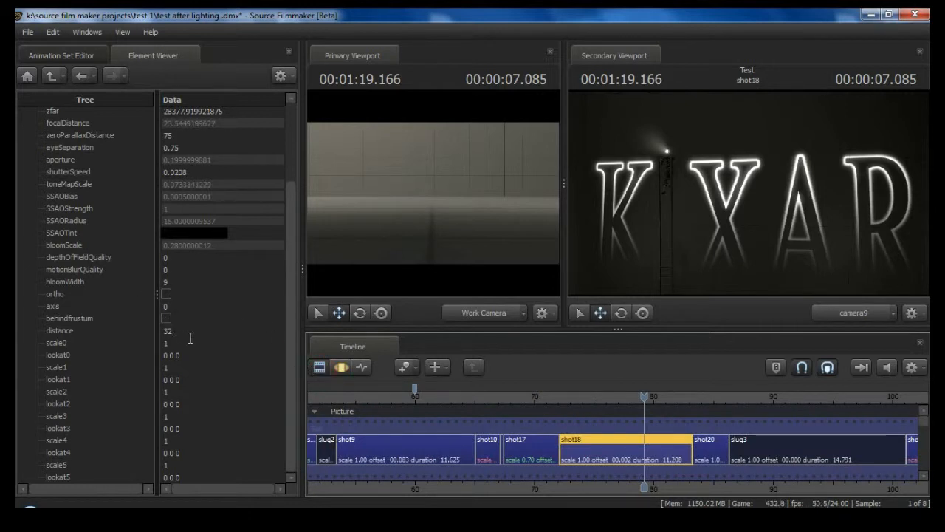
pyautogui.click(57, 59)
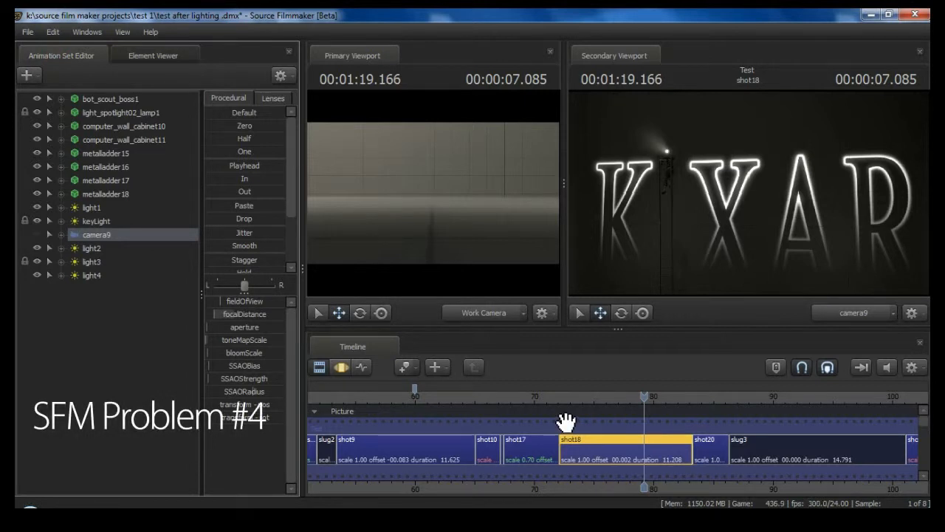